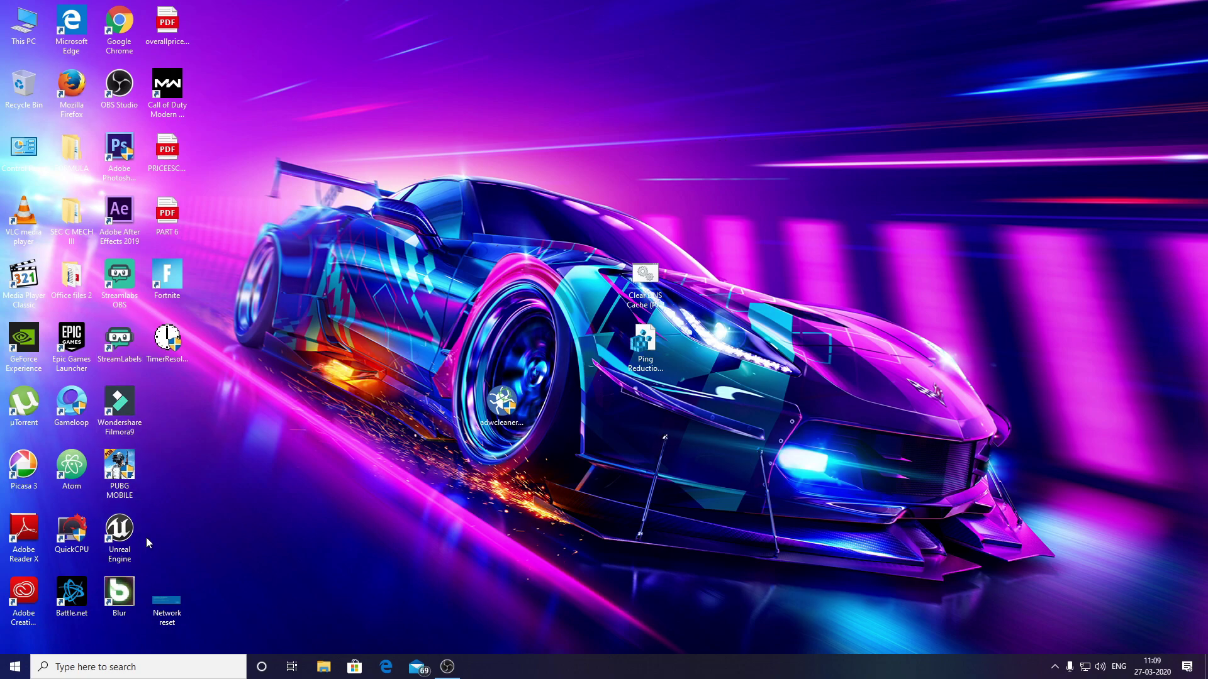
Step: Launch Settings from search and reach the Network reset page under Network & Internet
{"action": "left_click", "coordinate": [140, 666]}
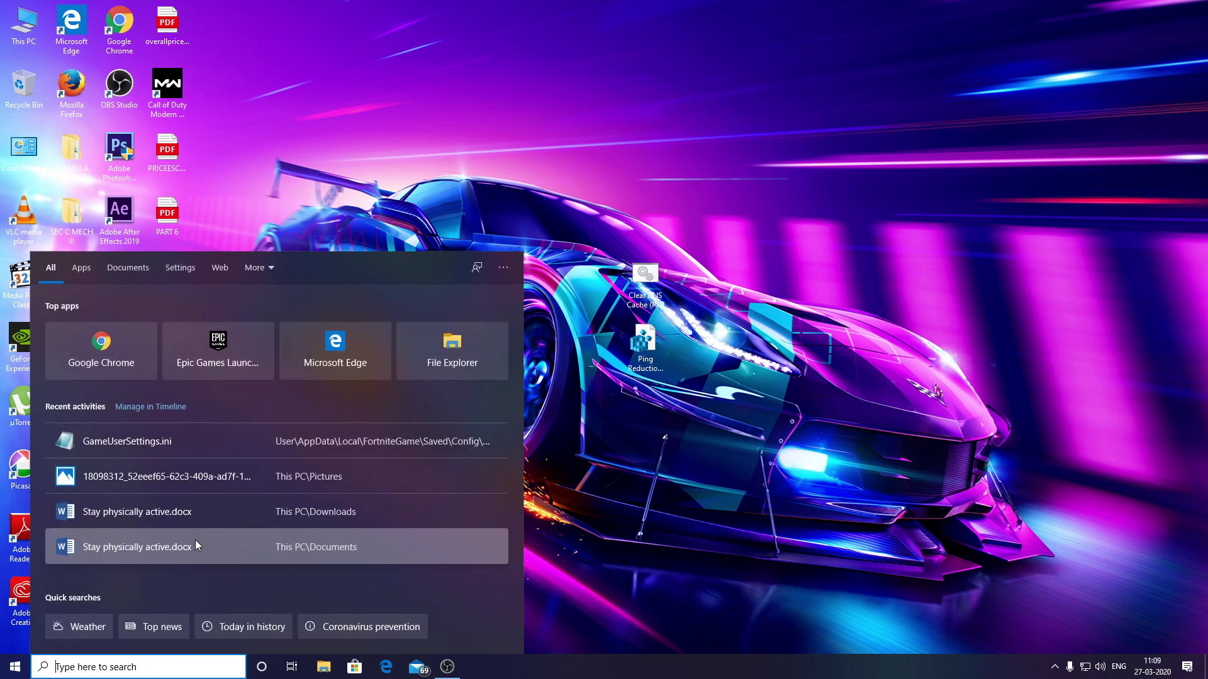
{"action": "type", "text": "settings"}
{"action": "key", "text": "Return"}
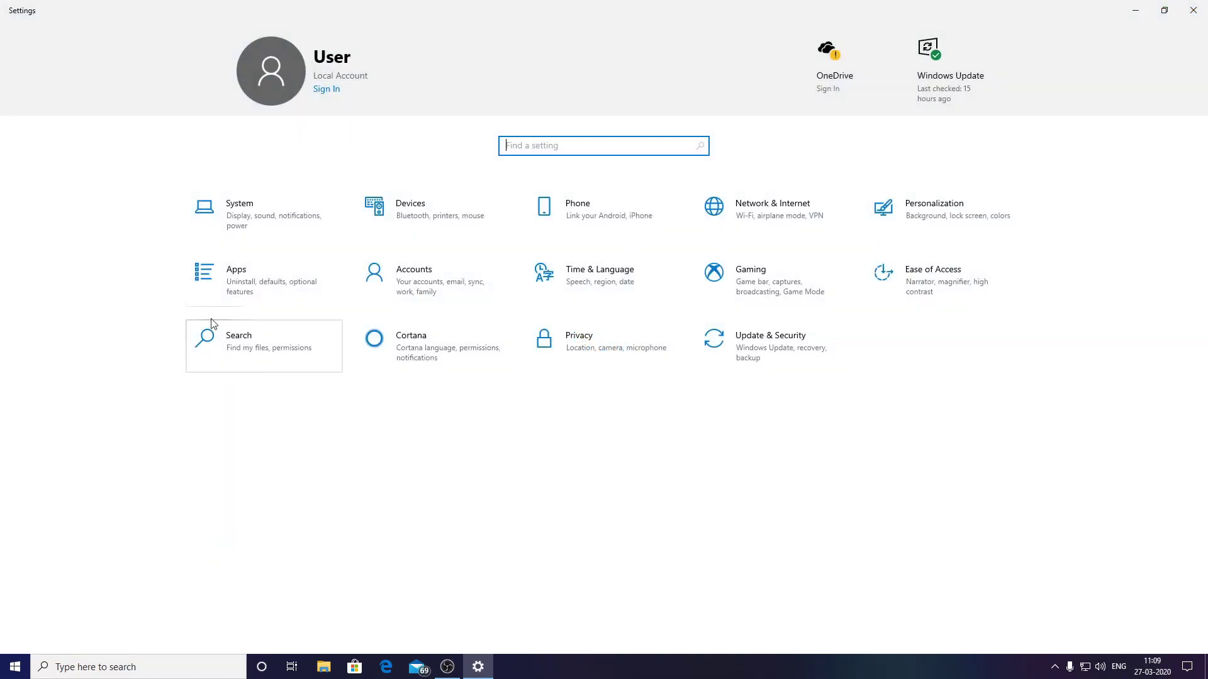
{"action": "left_click", "coordinate": [810, 216]}
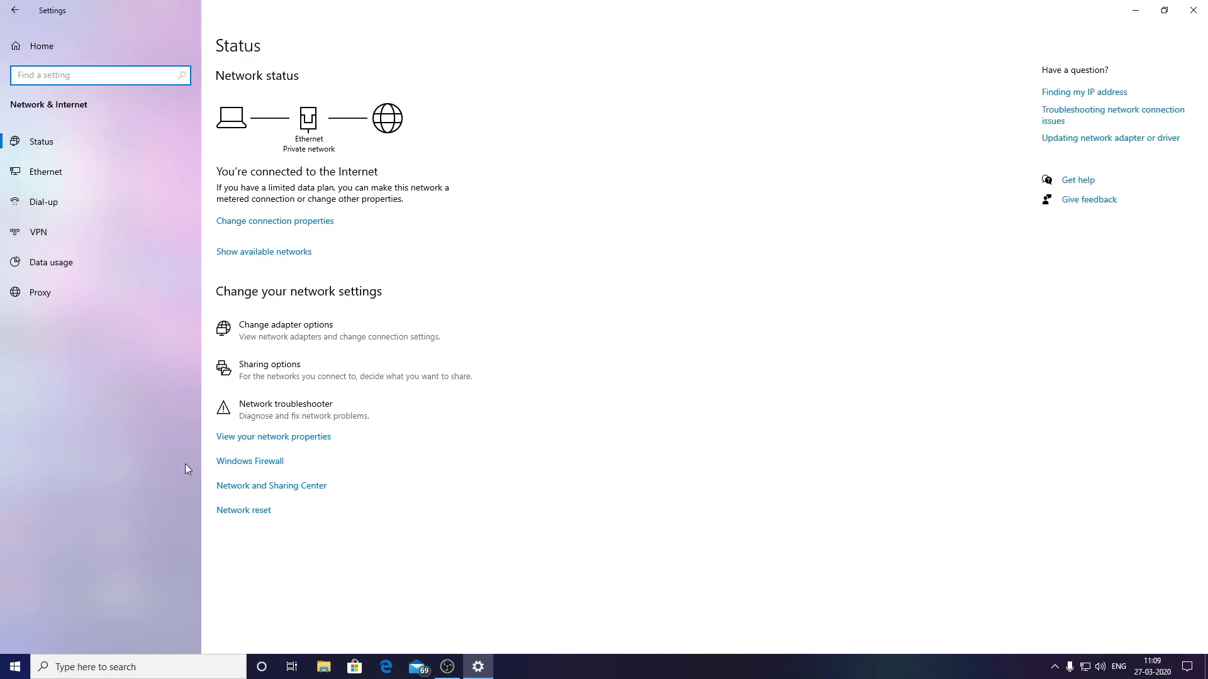
{"action": "left_click", "coordinate": [237, 512]}
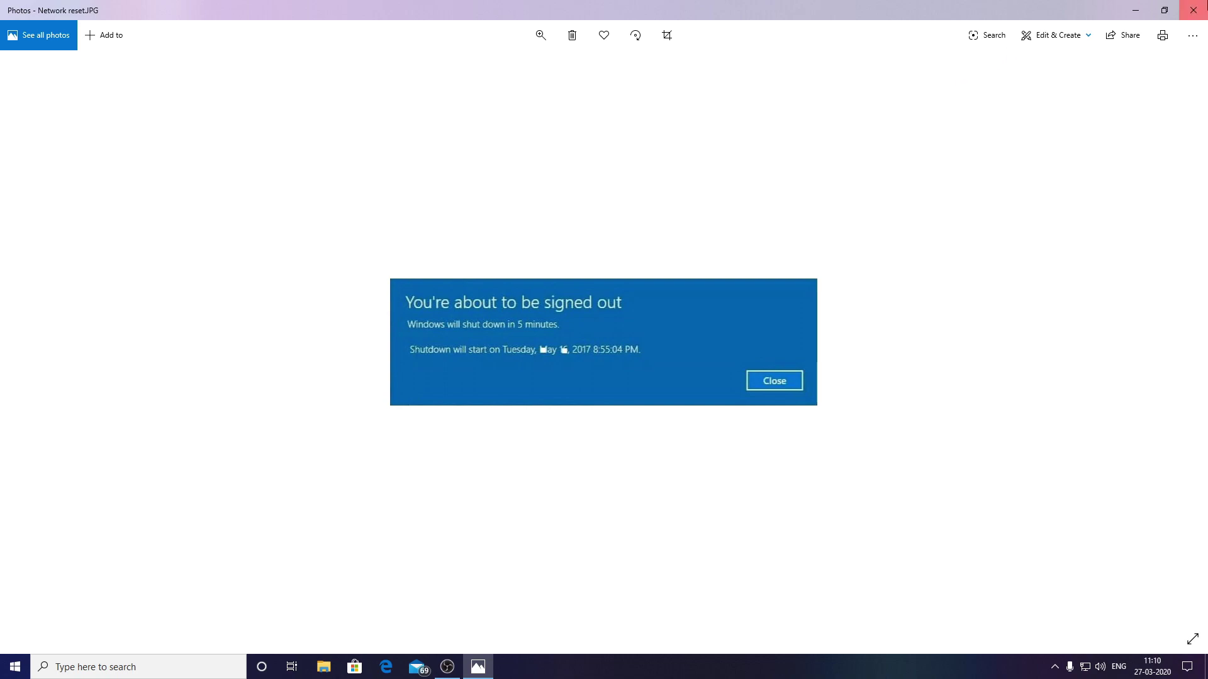
Step: Close the sign-out warning image and refresh the desktop
{"action": "left_click", "coordinate": [1192, 9]}
{"action": "right_click", "coordinate": [614, 96]}
{"action": "left_click", "coordinate": [664, 139]}
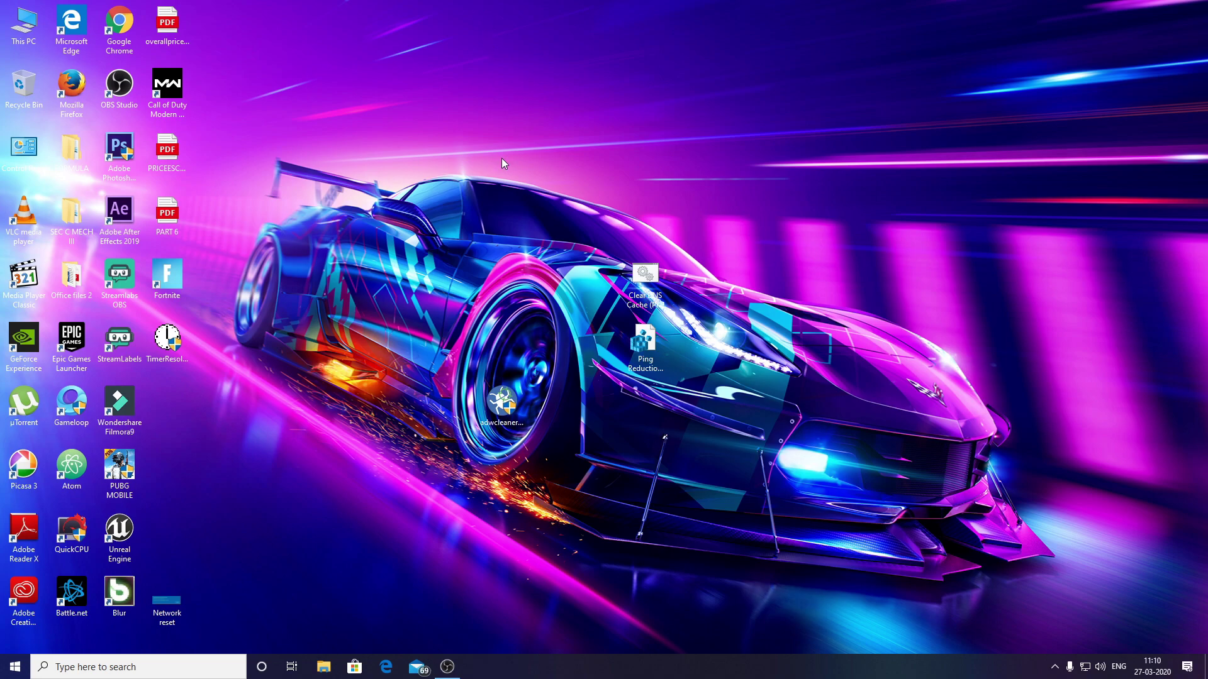
Step: Select the Clear DNS Cache script, move it left, and bring up its options
{"action": "left_click_drag", "start_coordinate": [502, 157], "coordinate": [634, 212]}
{"action": "left_click_drag", "start_coordinate": [459, 187], "coordinate": [812, 502]}
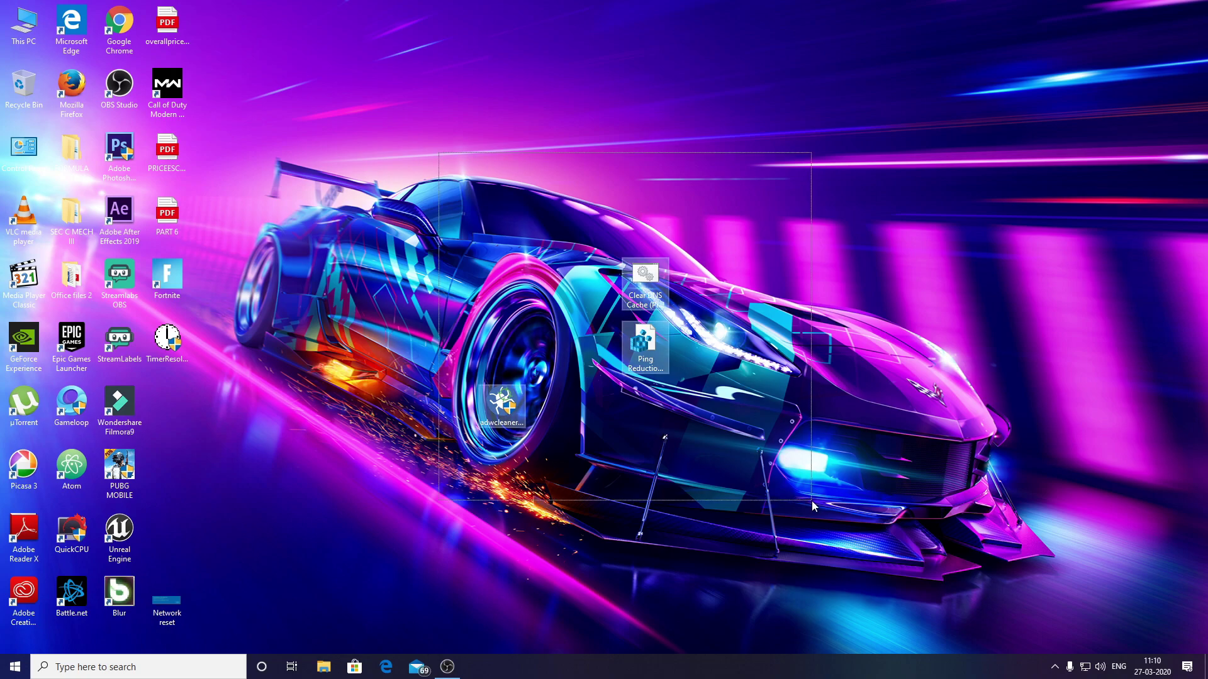
{"action": "mouse_move", "coordinate": [743, 212]}
{"action": "left_mouse_down"}
{"action": "mouse_move", "coordinate": [495, 424]}
{"action": "mouse_move", "coordinate": [486, 496]}
{"action": "left_mouse_up"}
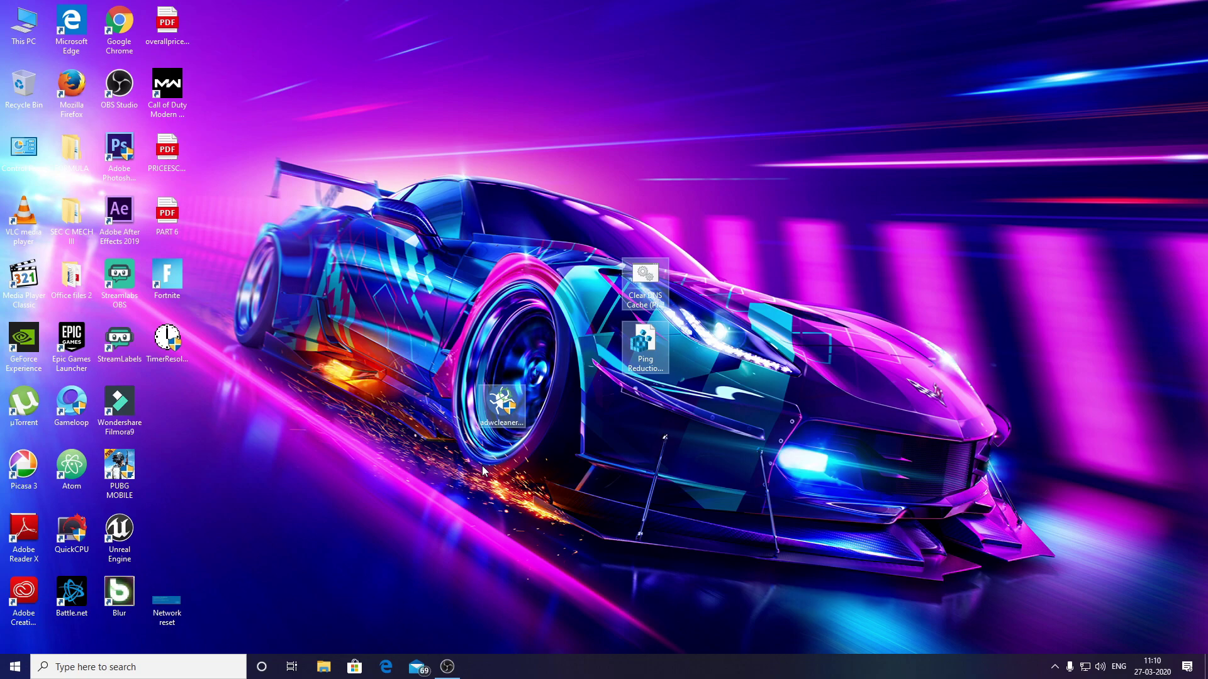
{"action": "left_click", "coordinate": [711, 301]}
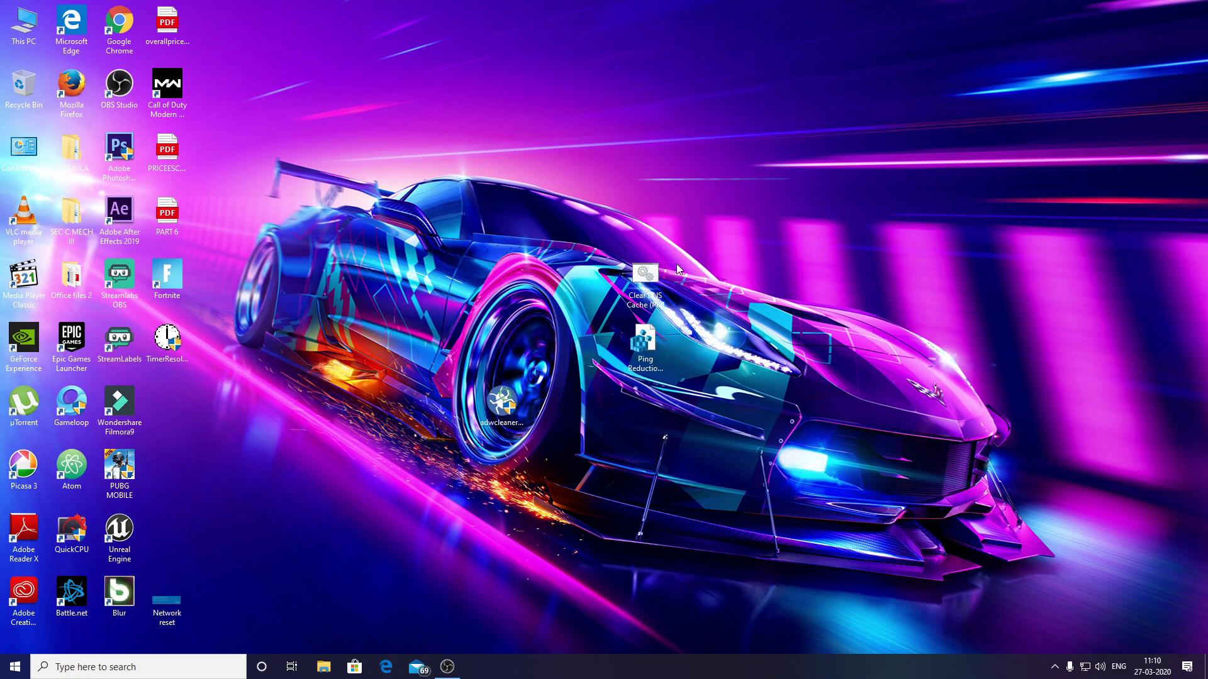
{"action": "left_click", "coordinate": [631, 276]}
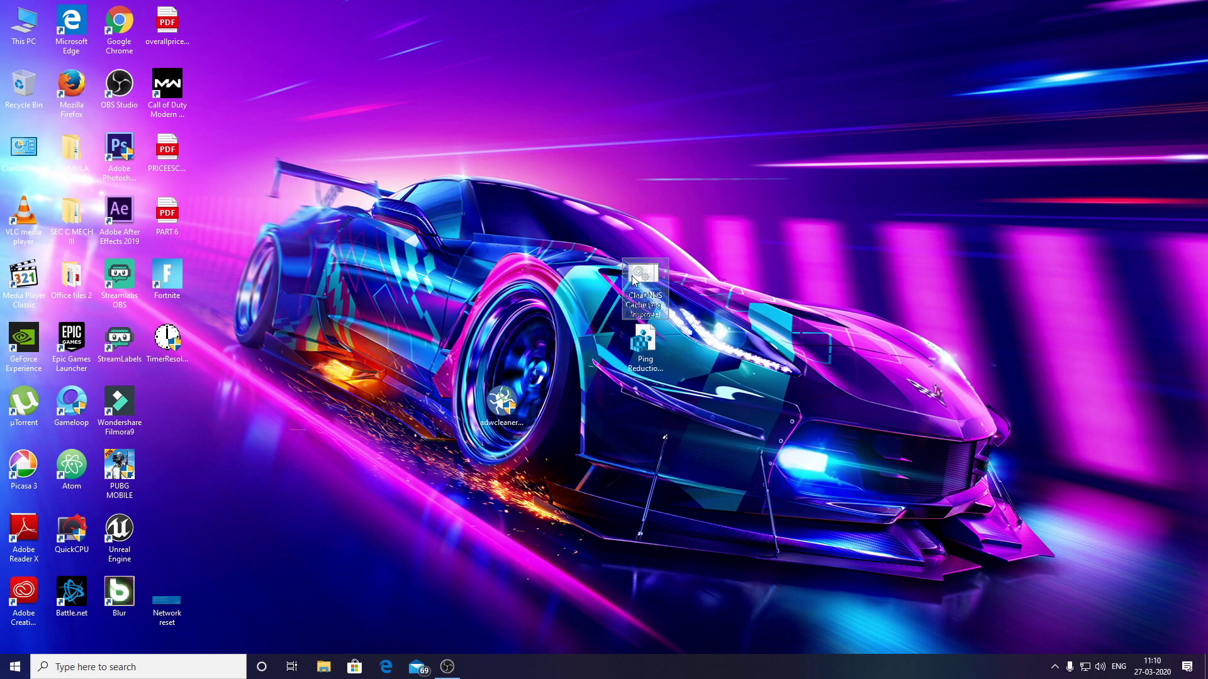
{"action": "left_click_drag", "start_coordinate": [631, 276], "coordinate": [556, 285]}
{"action": "right_click", "coordinate": [556, 285]}
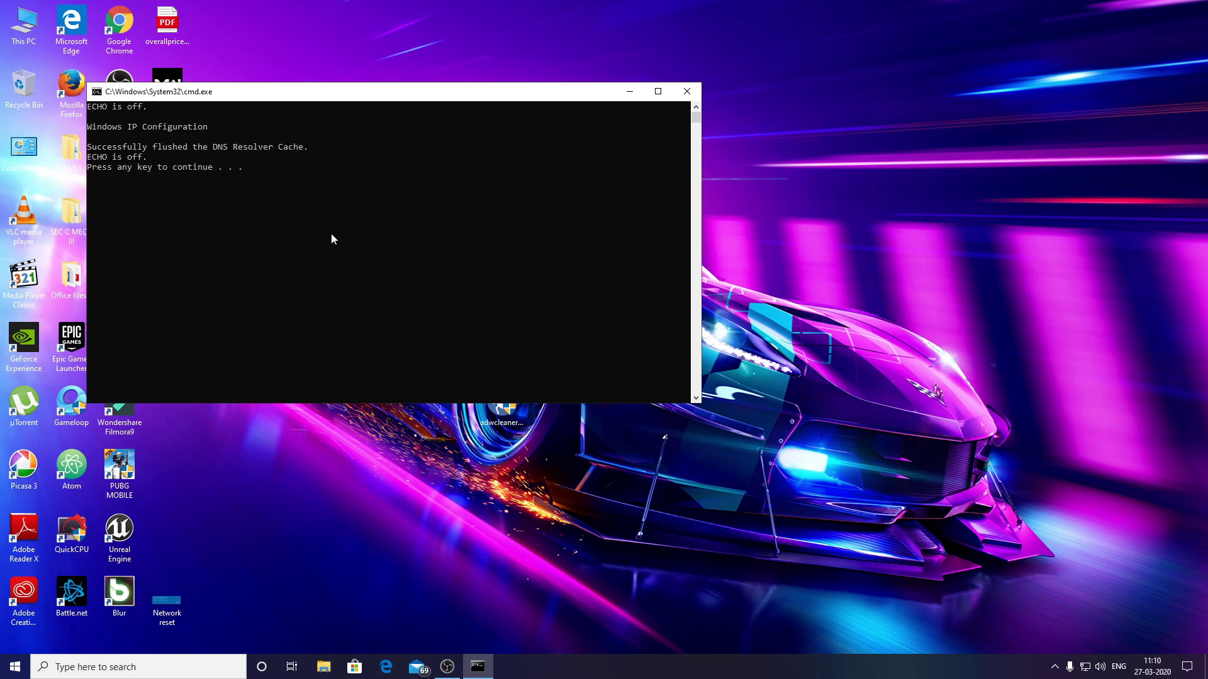
Step: Close the DNS window, merge Ping Reduction SECRET (1).reg into the registry, and refresh the desktop
{"action": "key", "text": "Return"}
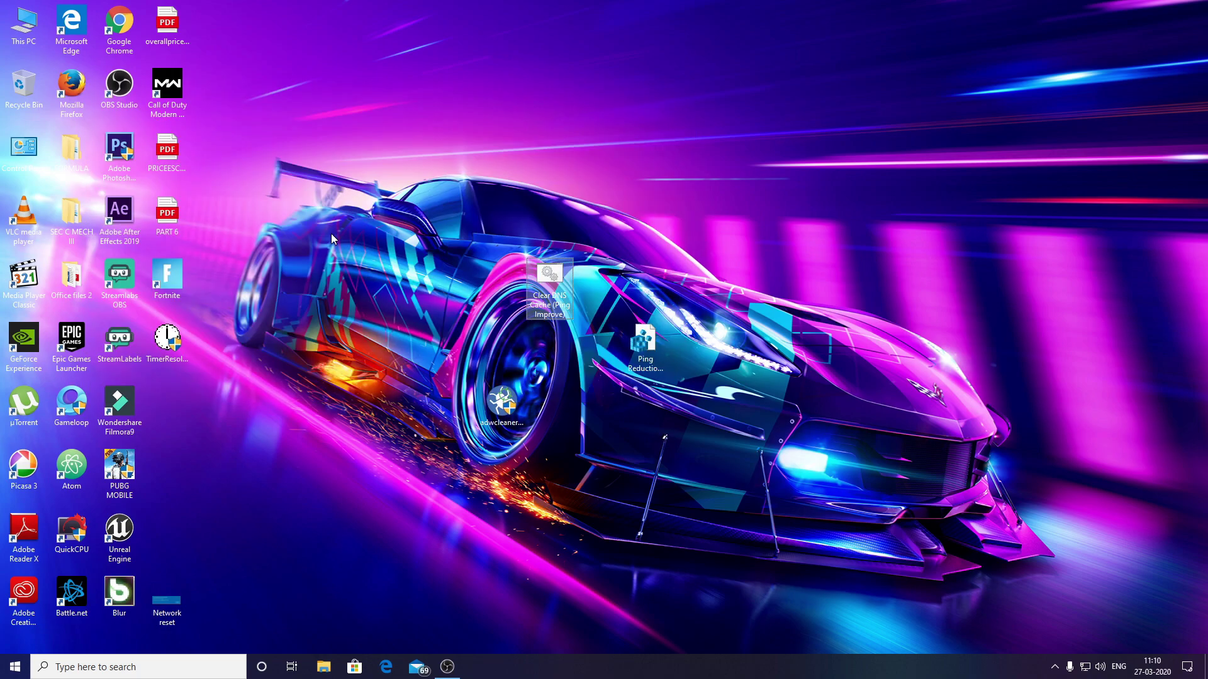
{"action": "left_click", "coordinate": [630, 174]}
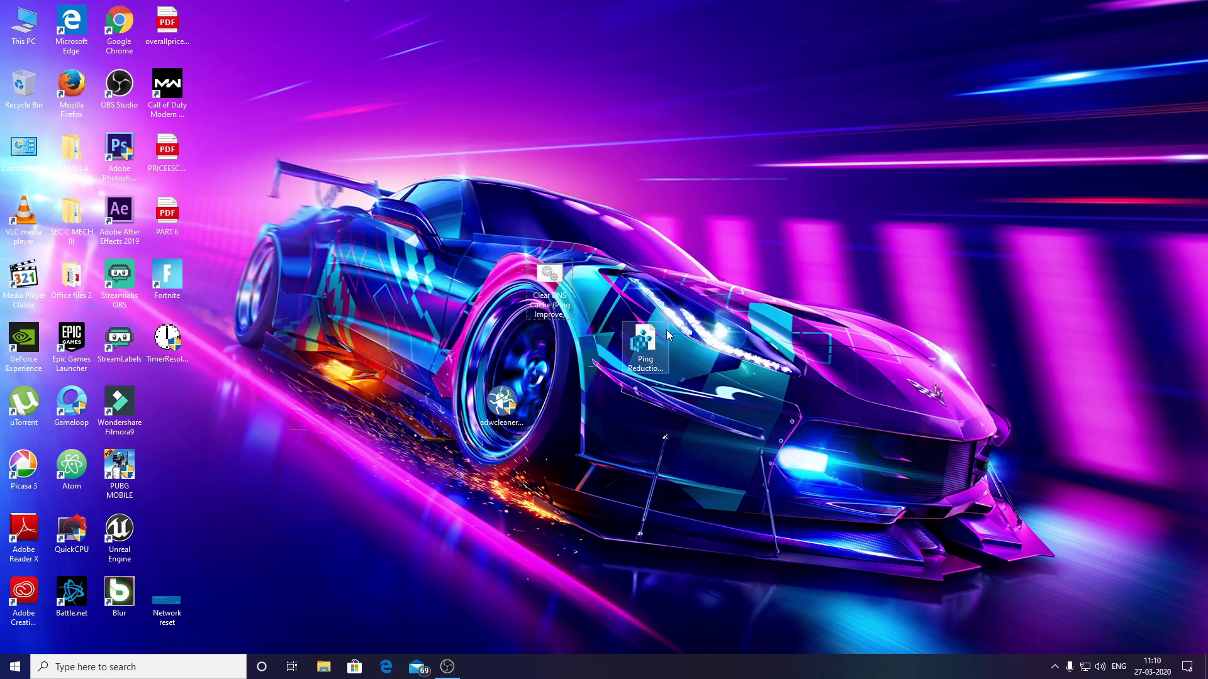
{"action": "left_click", "coordinate": [651, 348]}
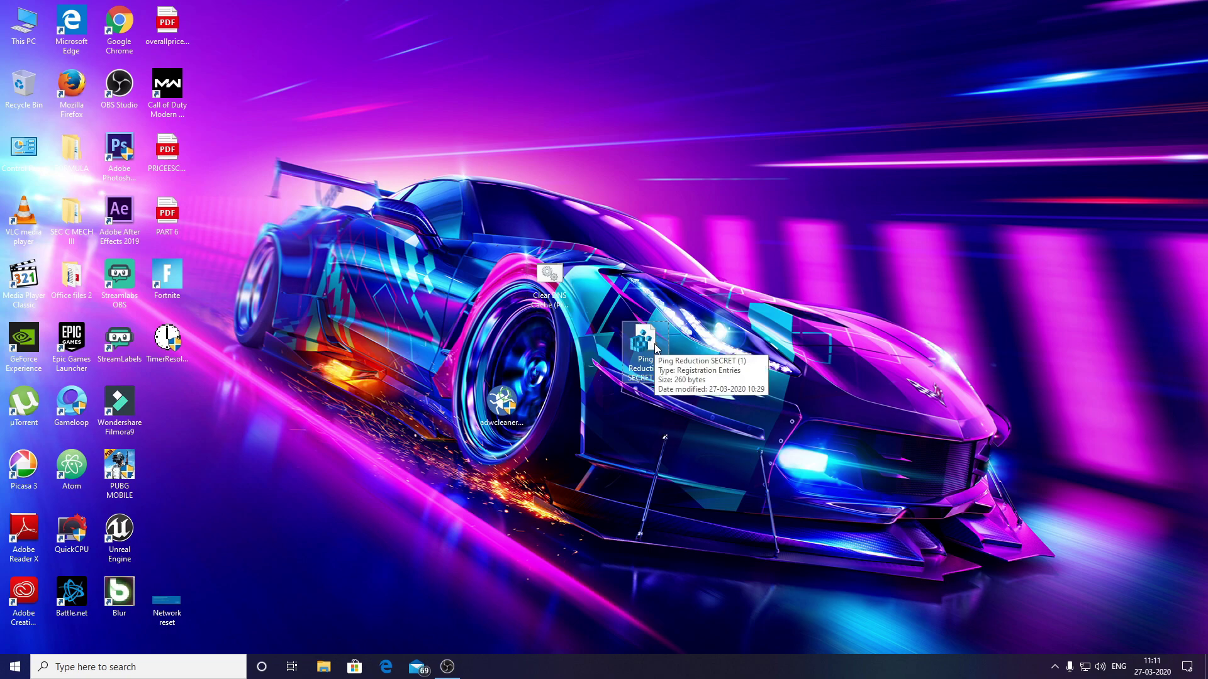
{"action": "double_click", "coordinate": [651, 349]}
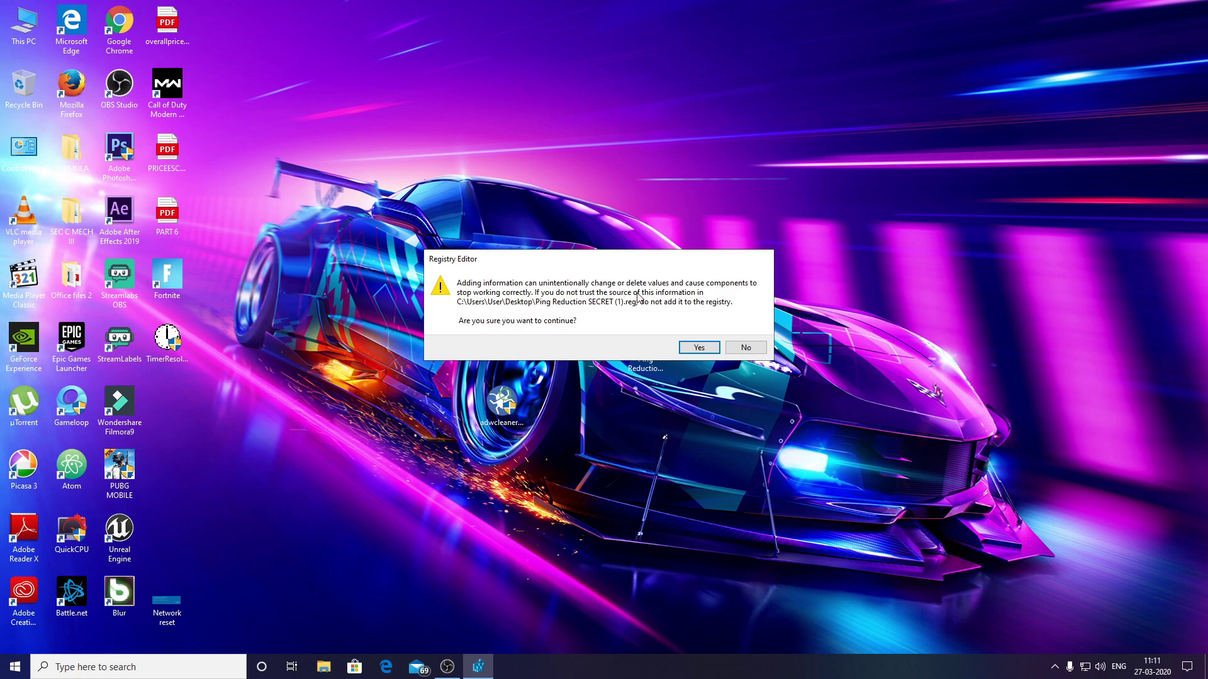
{"action": "left_click", "coordinate": [702, 347]}
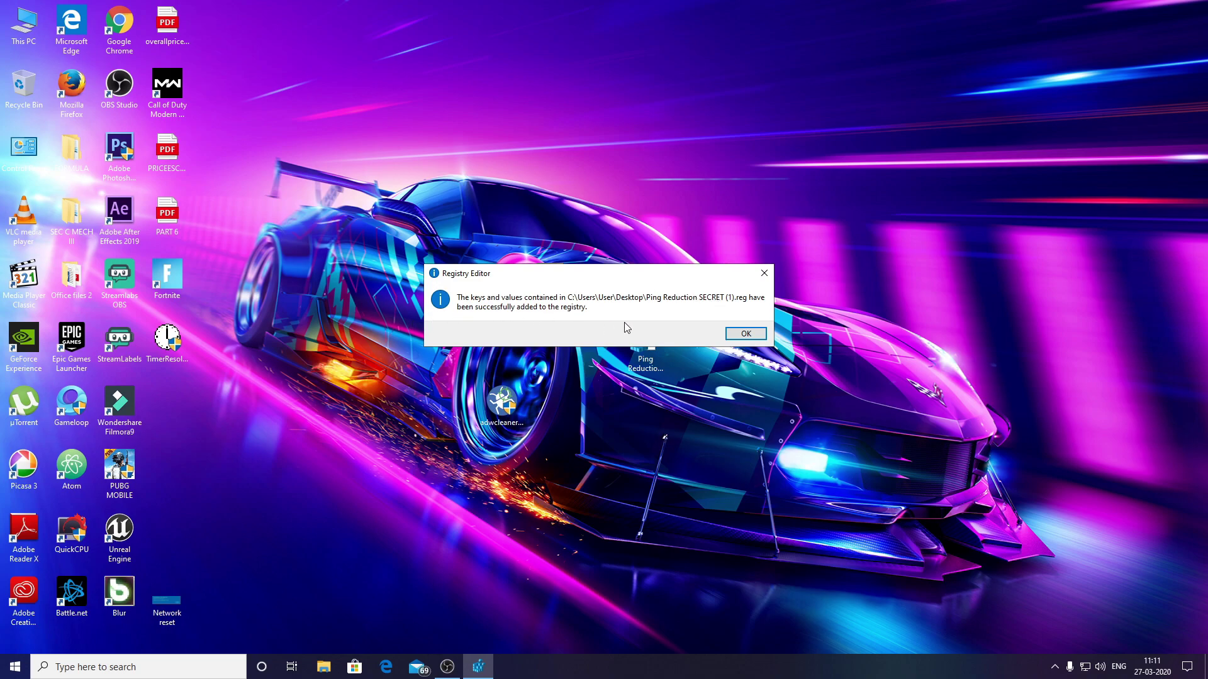
{"action": "left_click", "coordinate": [737, 331]}
{"action": "right_click", "coordinate": [735, 218]}
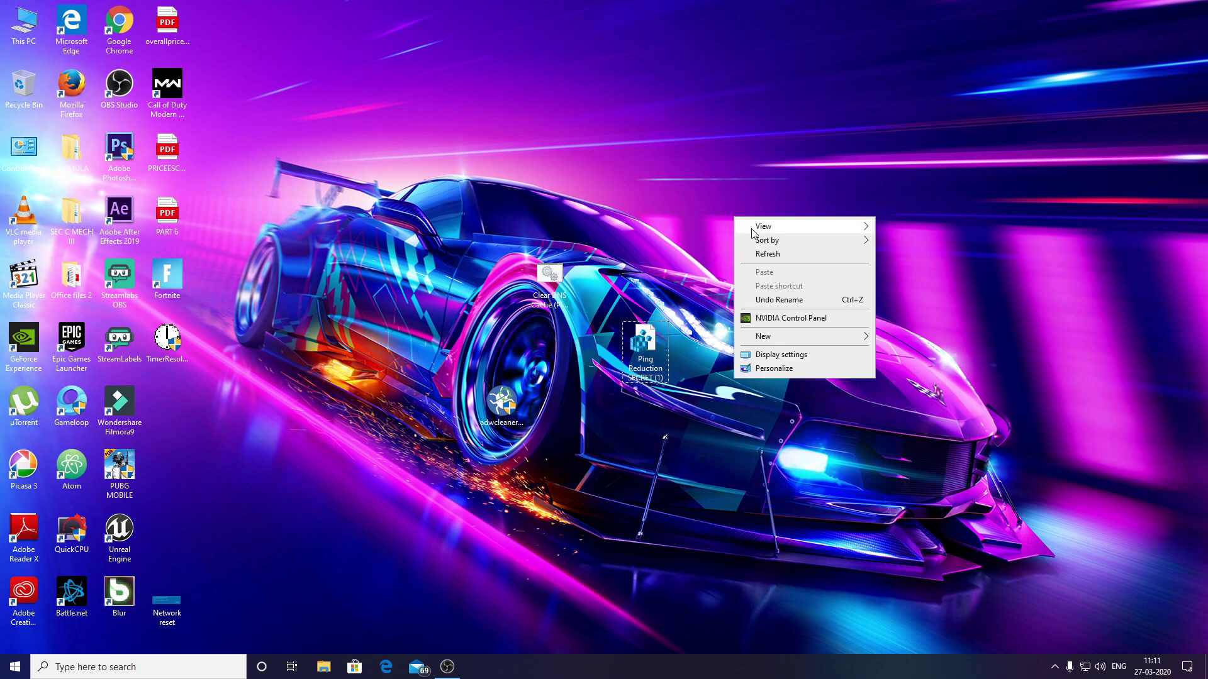
{"action": "left_click", "coordinate": [777, 258]}
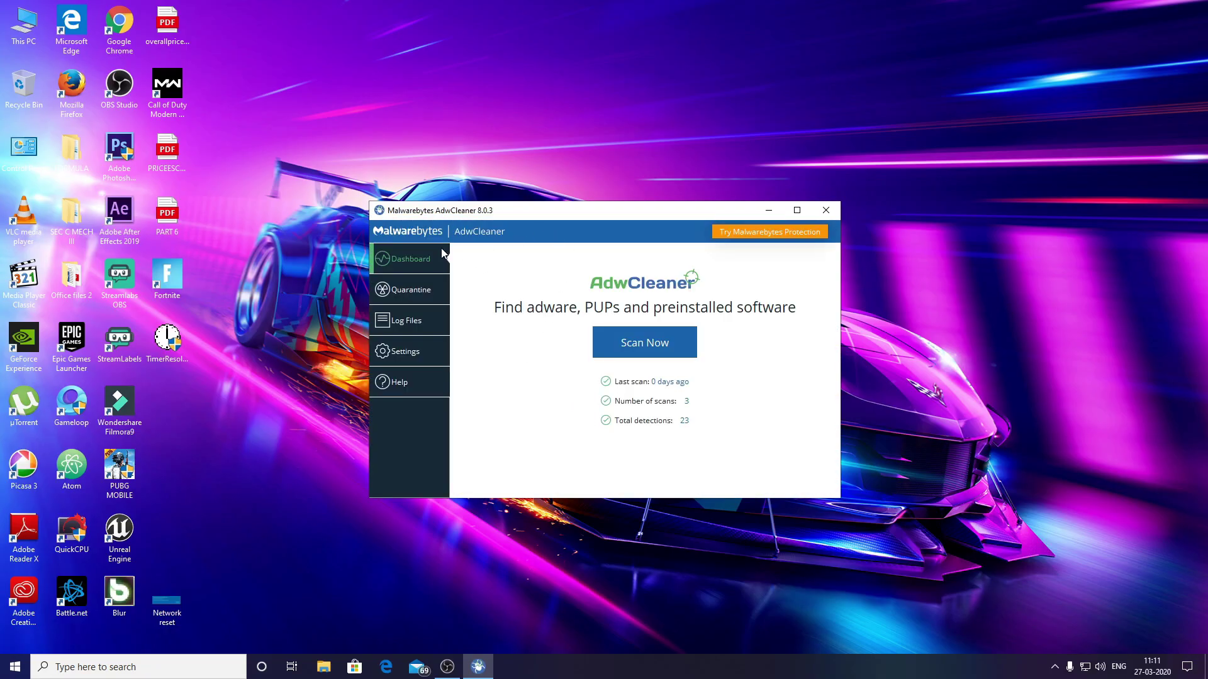
Step: Scan with AdwCleaner, note the single PUP.Optional.Legacy finding, and close AdwCleaner
{"action": "left_click", "coordinate": [657, 342]}
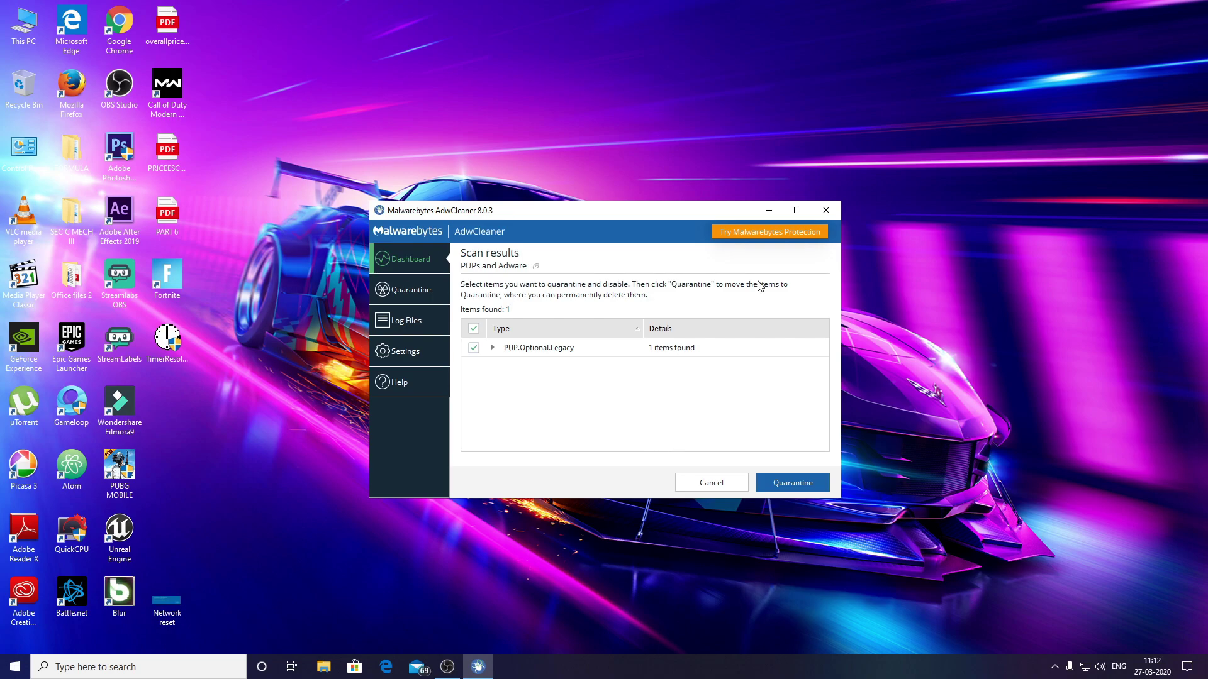
{"action": "left_click", "coordinate": [826, 210]}
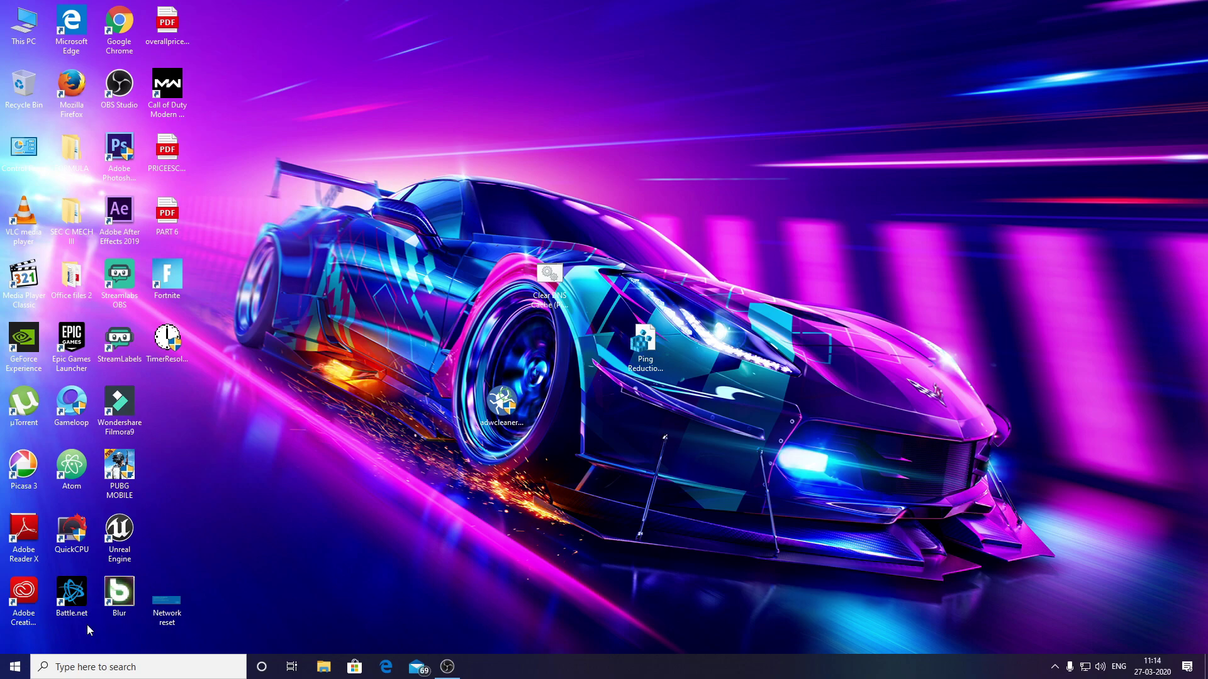
{"action": "left_click", "coordinate": [94, 667]}
{"action": "type", "text": "contor"}
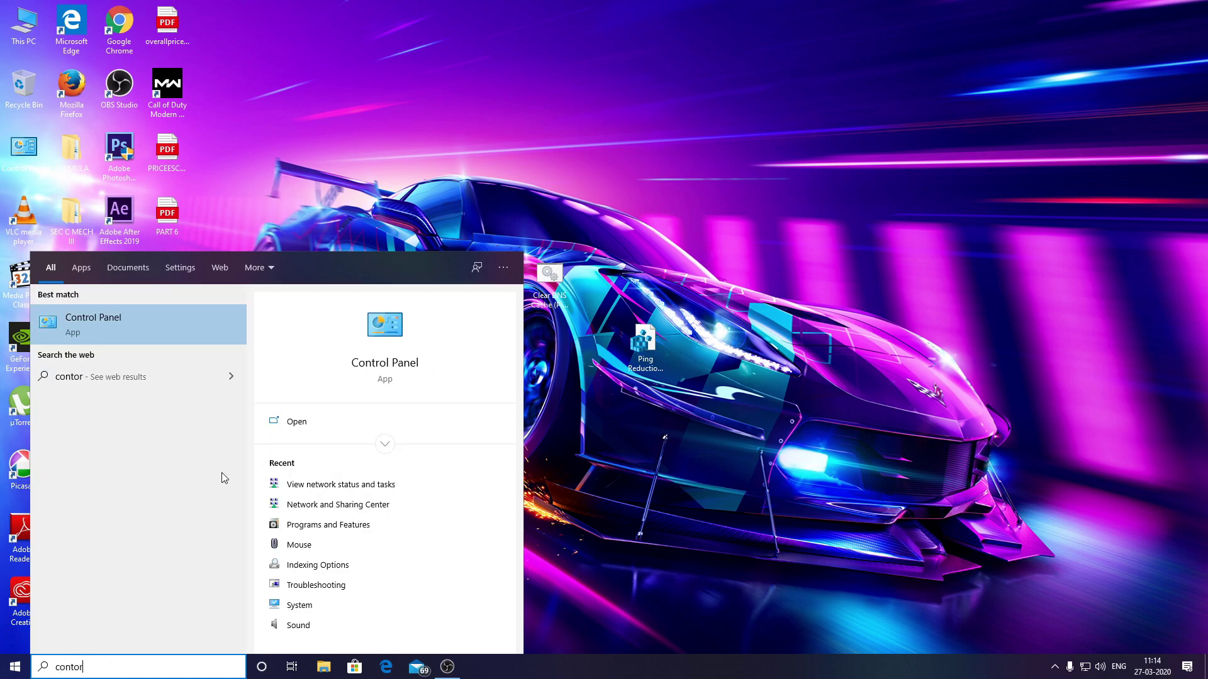
{"action": "key", "text": "BackSpace"}
{"action": "key", "text": "BackSpace"}
{"action": "type", "text": "rol"}
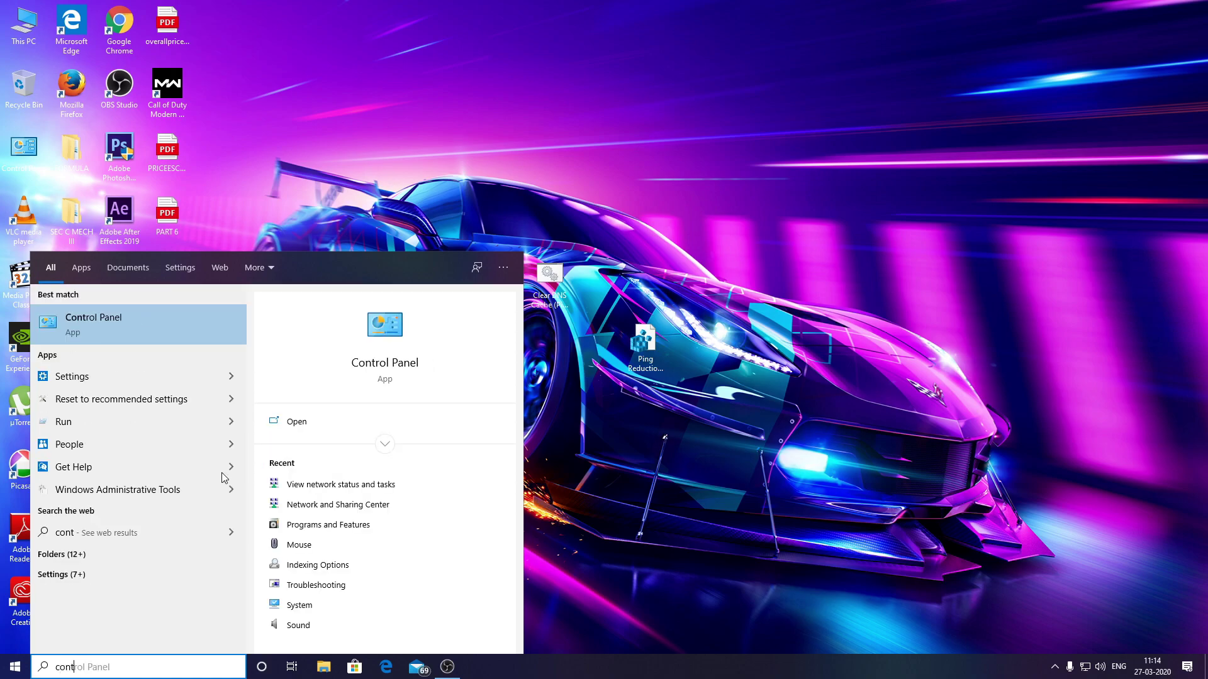
{"action": "key", "text": "Return"}
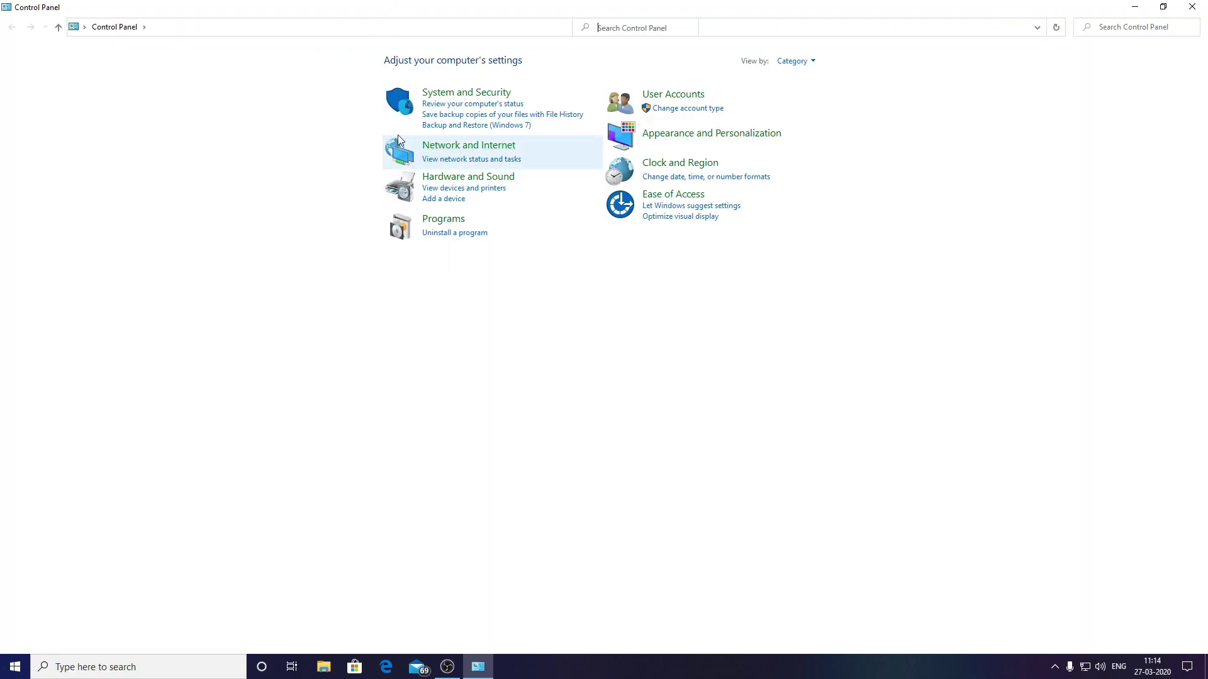
{"action": "left_click", "coordinate": [478, 149]}
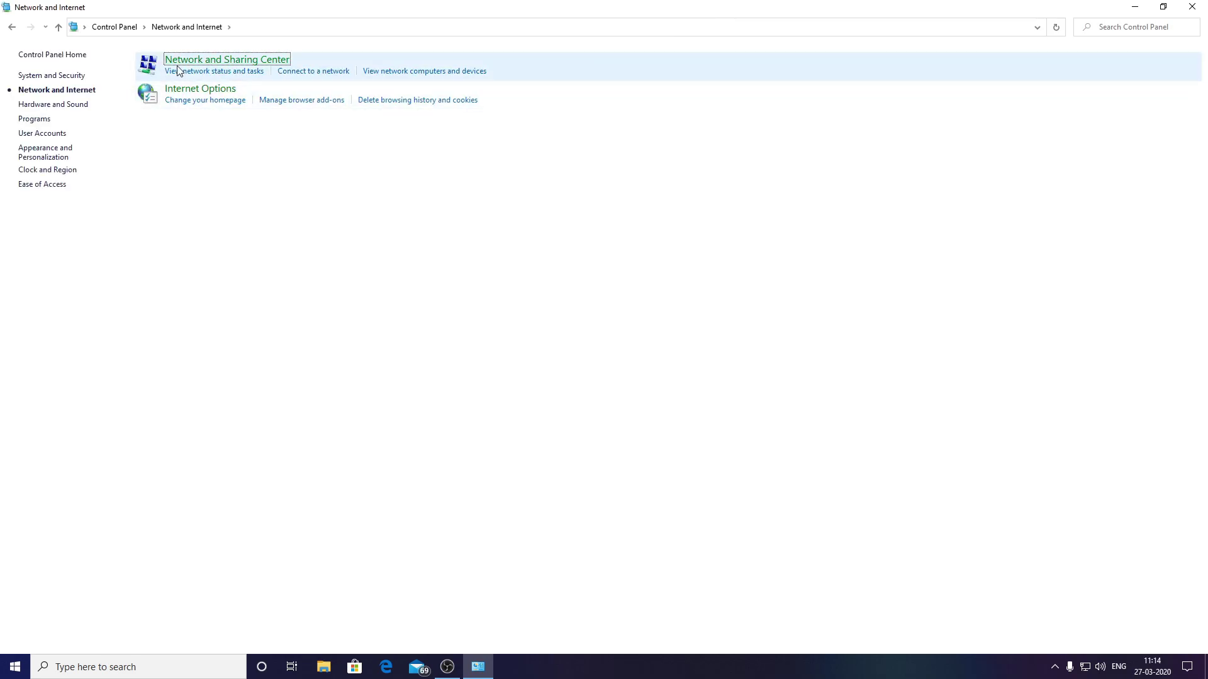
{"action": "left_click", "coordinate": [213, 72]}
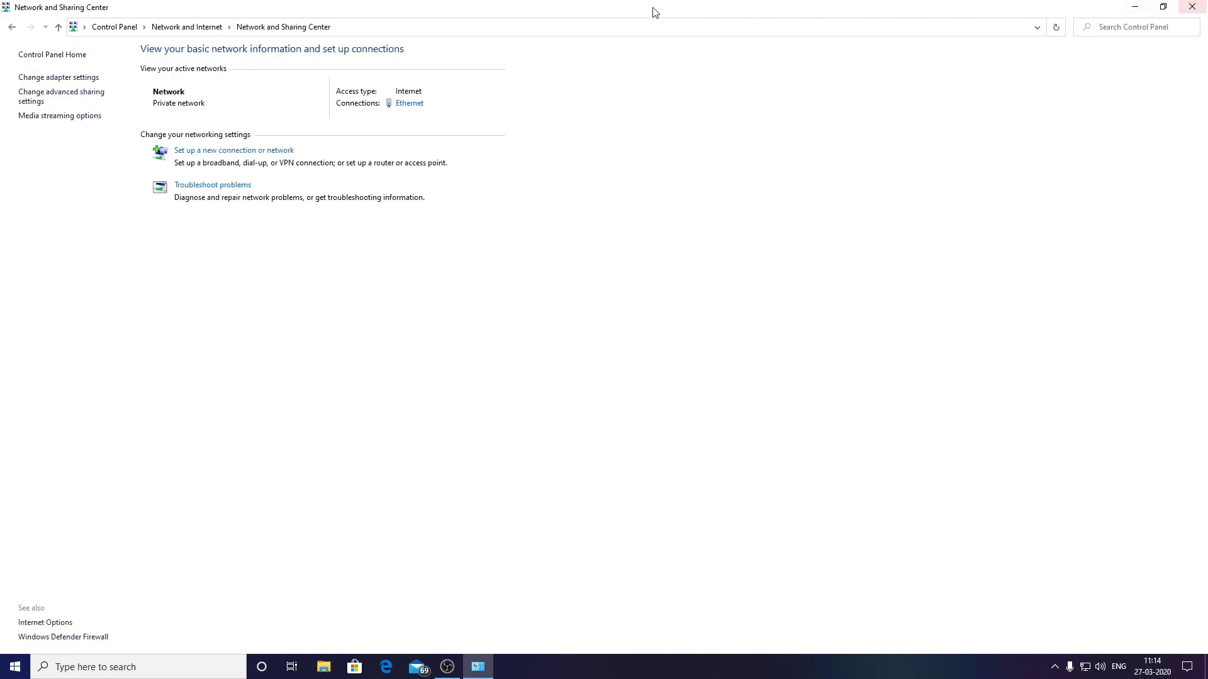
{"action": "left_click", "coordinate": [1193, 5]}
Step: Refresh the desktop and launch Device Manager through Windows search
{"action": "right_click", "coordinate": [384, 169]}
{"action": "left_click", "coordinate": [403, 204]}
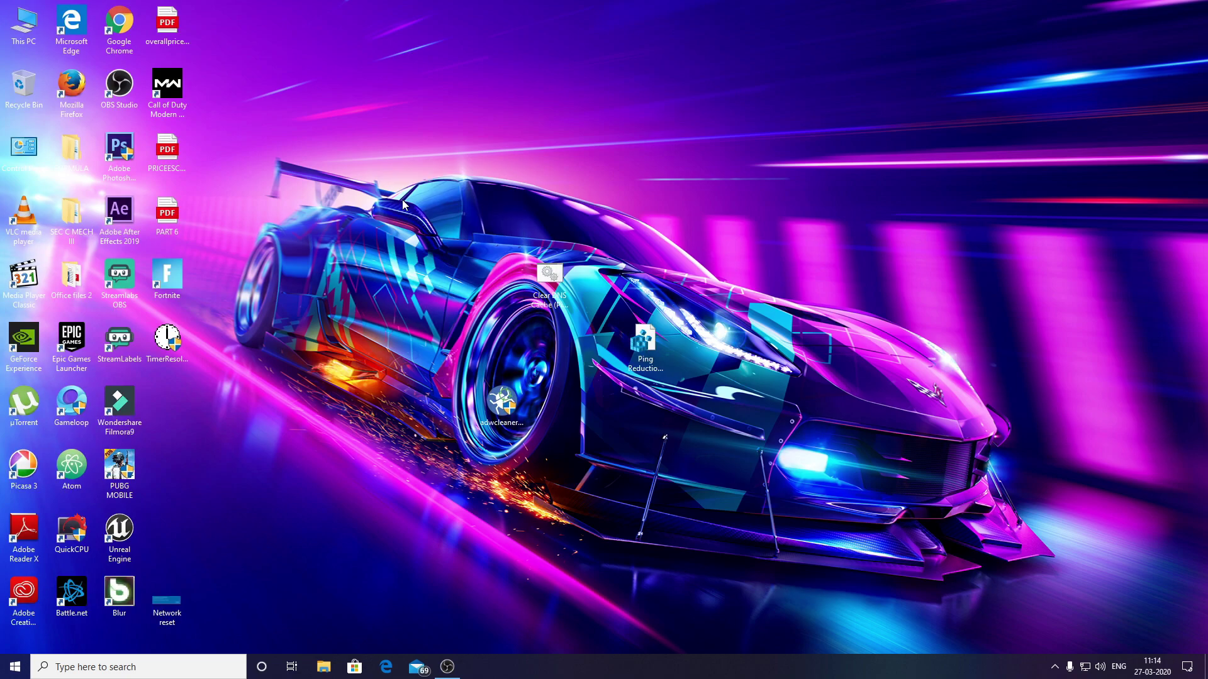
{"action": "key", "text": "super+s"}
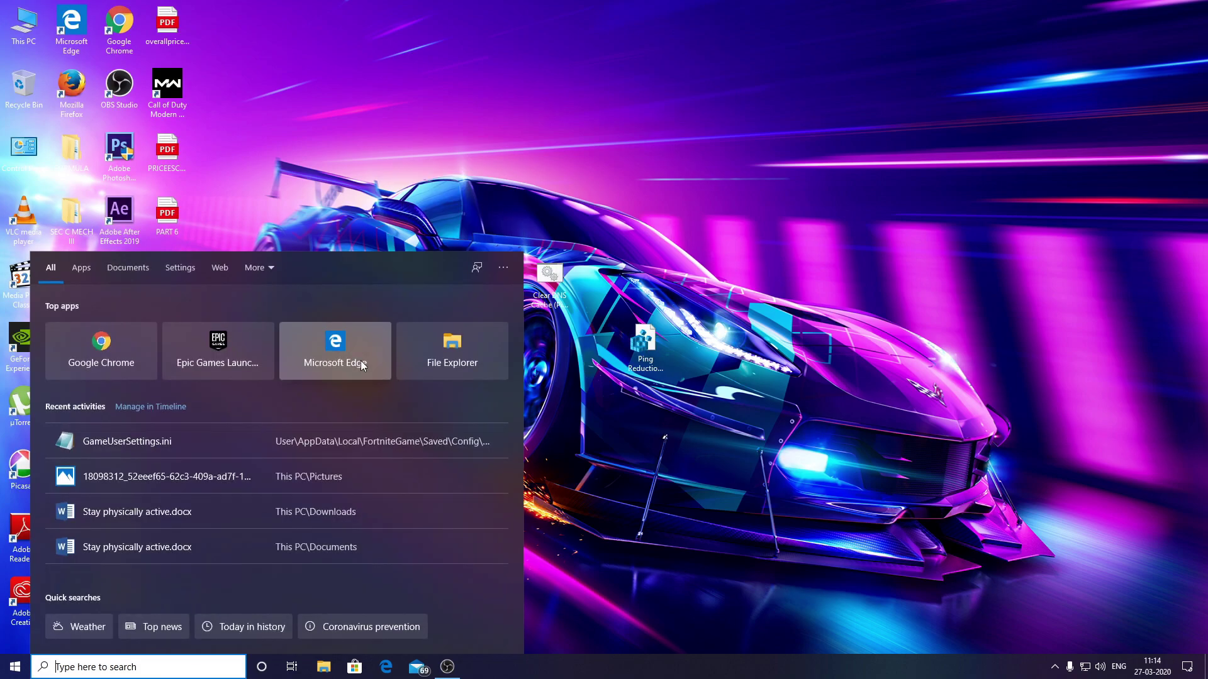
{"action": "type", "text": "device p"}
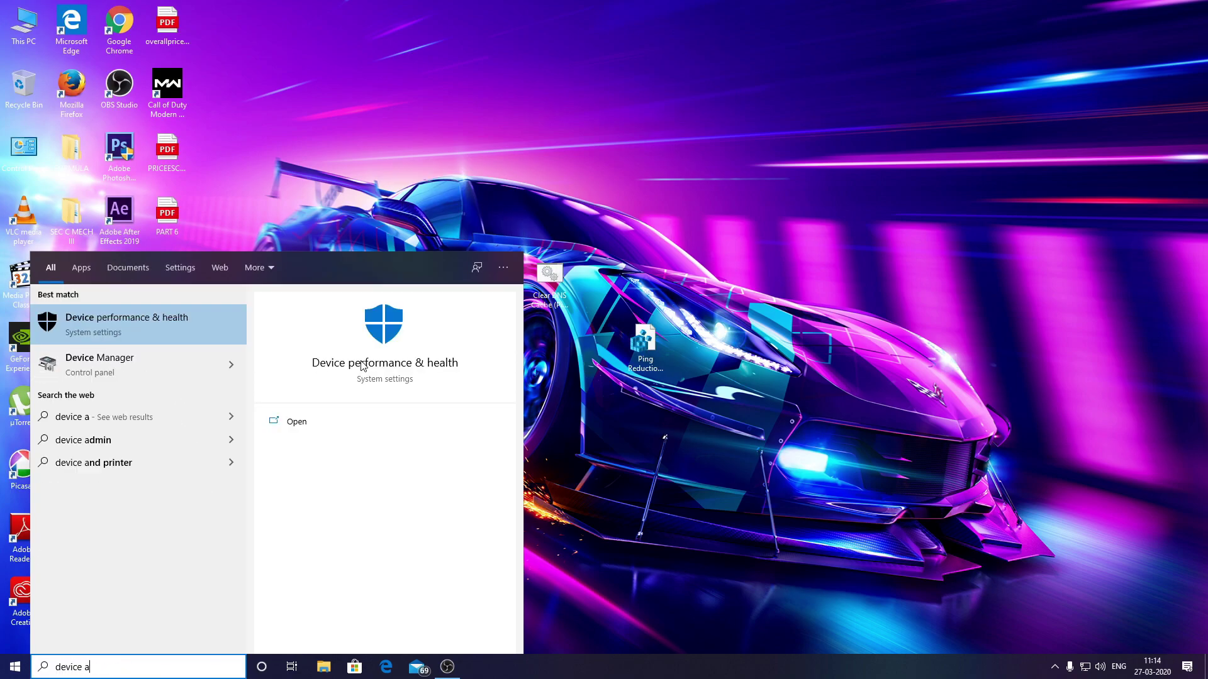
{"action": "key", "text": "BackSpace"}
{"action": "left_click", "coordinate": [361, 367]}
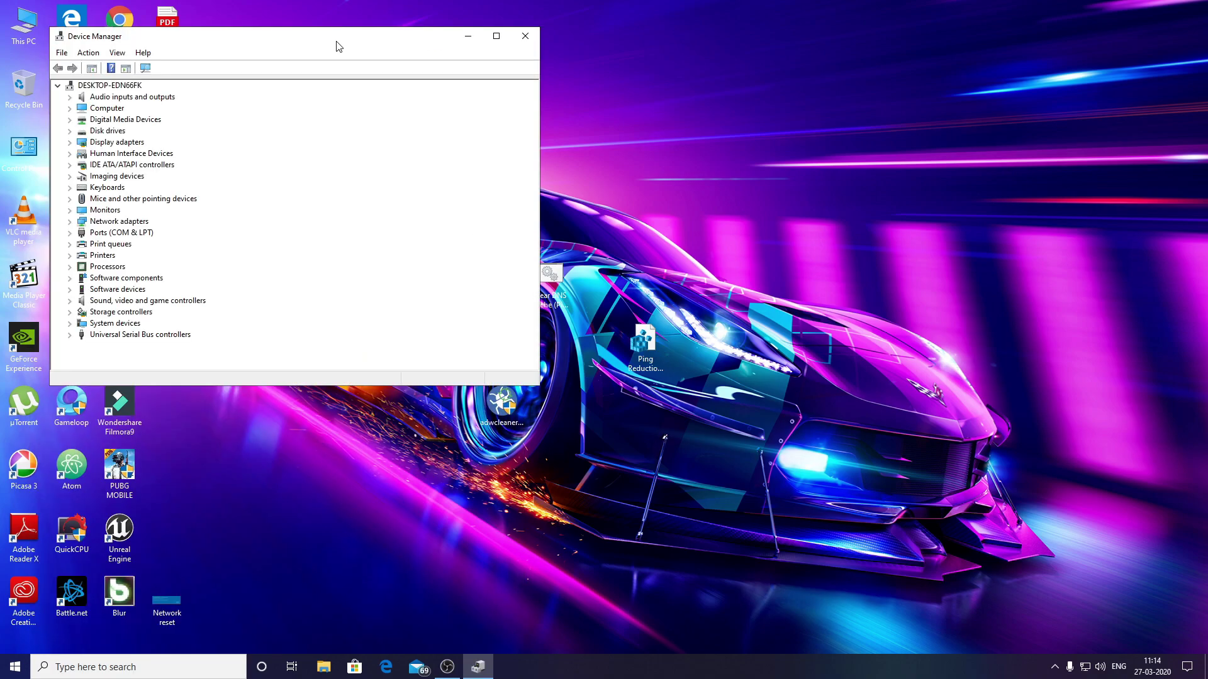
Step: Check the Realtek controller's driver date 18-11-2019 and version 10.38.1118.2019, then close Device Manager
{"action": "left_click", "coordinate": [75, 224]}
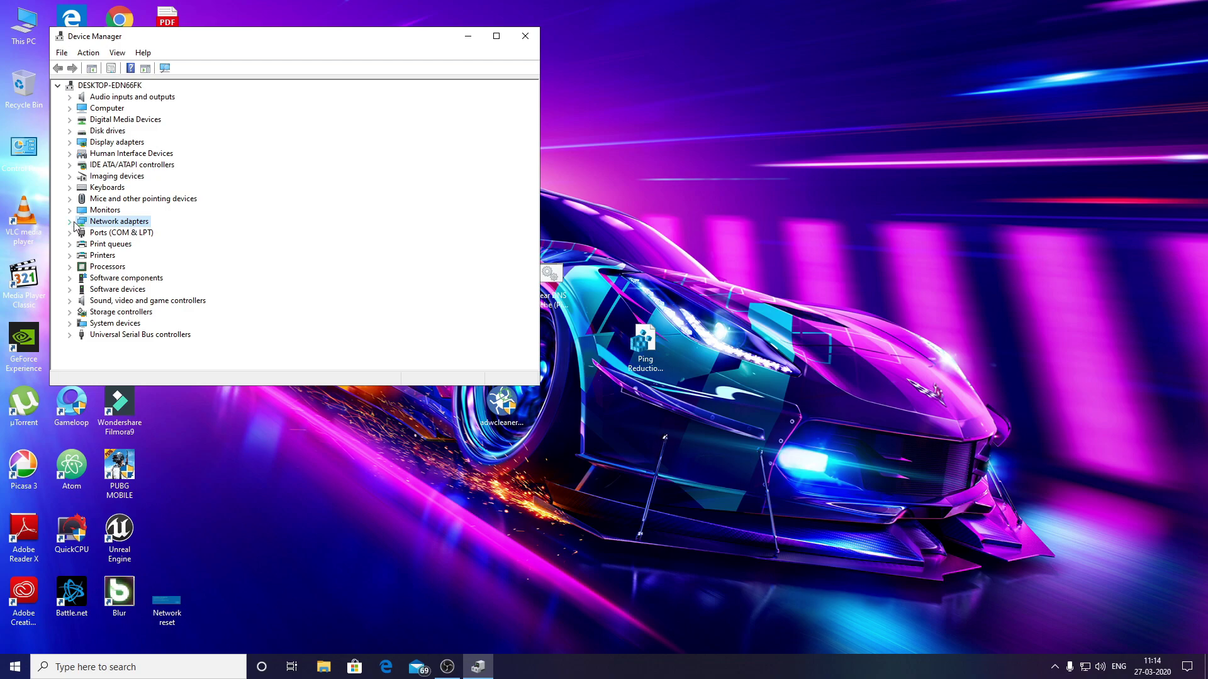
{"action": "left_click", "coordinate": [69, 222]}
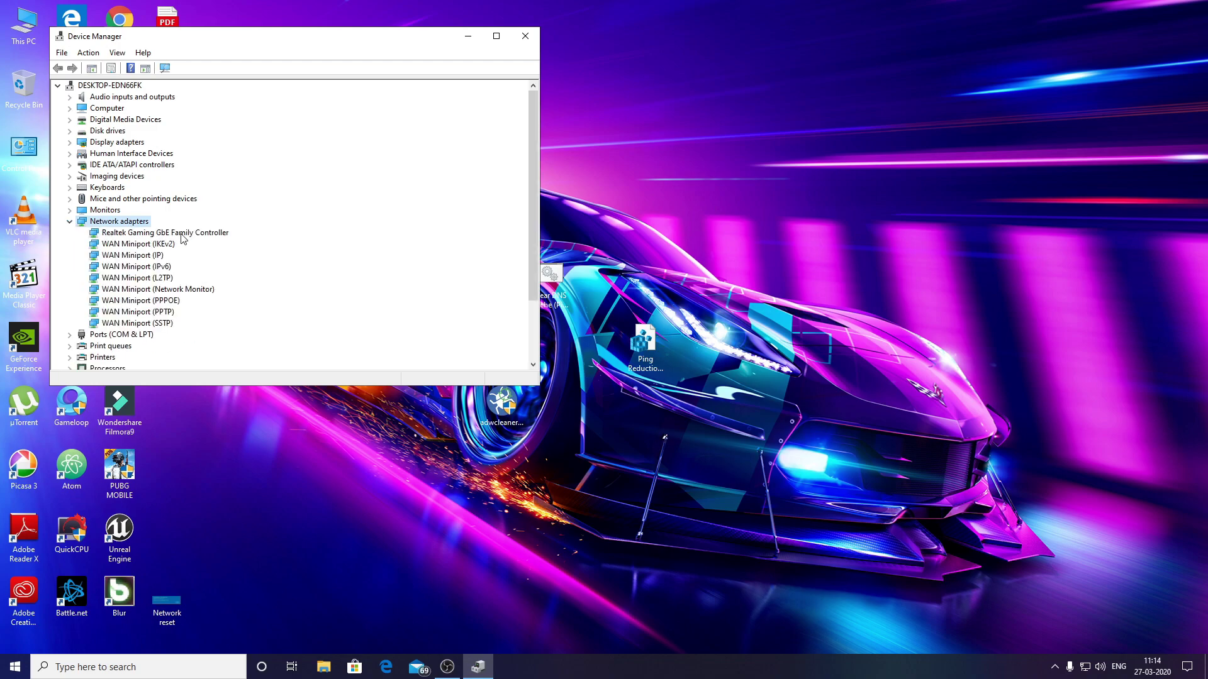
{"action": "left_click", "coordinate": [180, 233]}
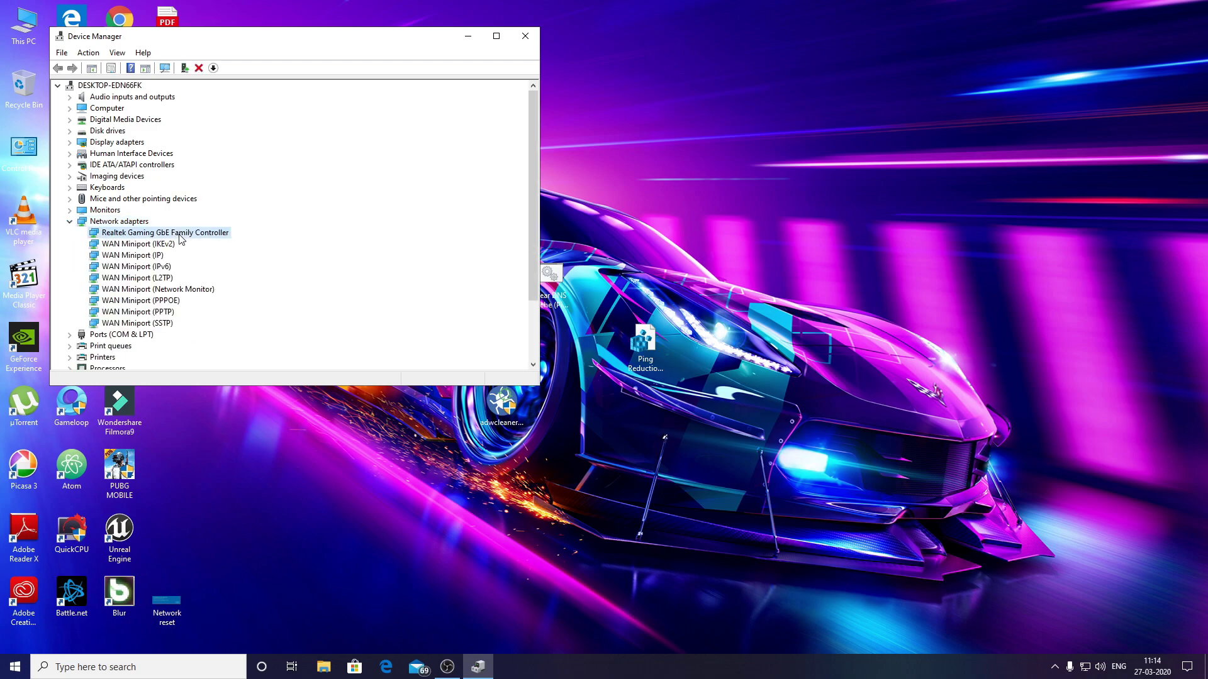
{"action": "double_click", "coordinate": [122, 236]}
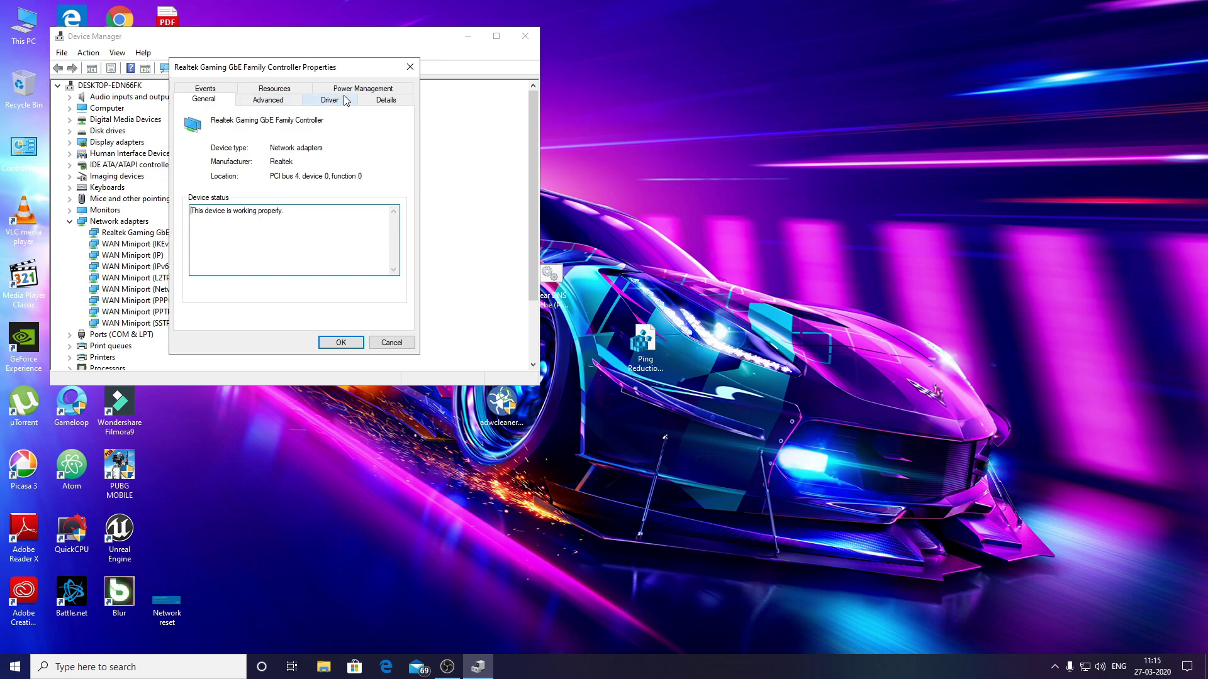
{"action": "left_click", "coordinate": [383, 100]}
{"action": "left_click", "coordinate": [349, 104]}
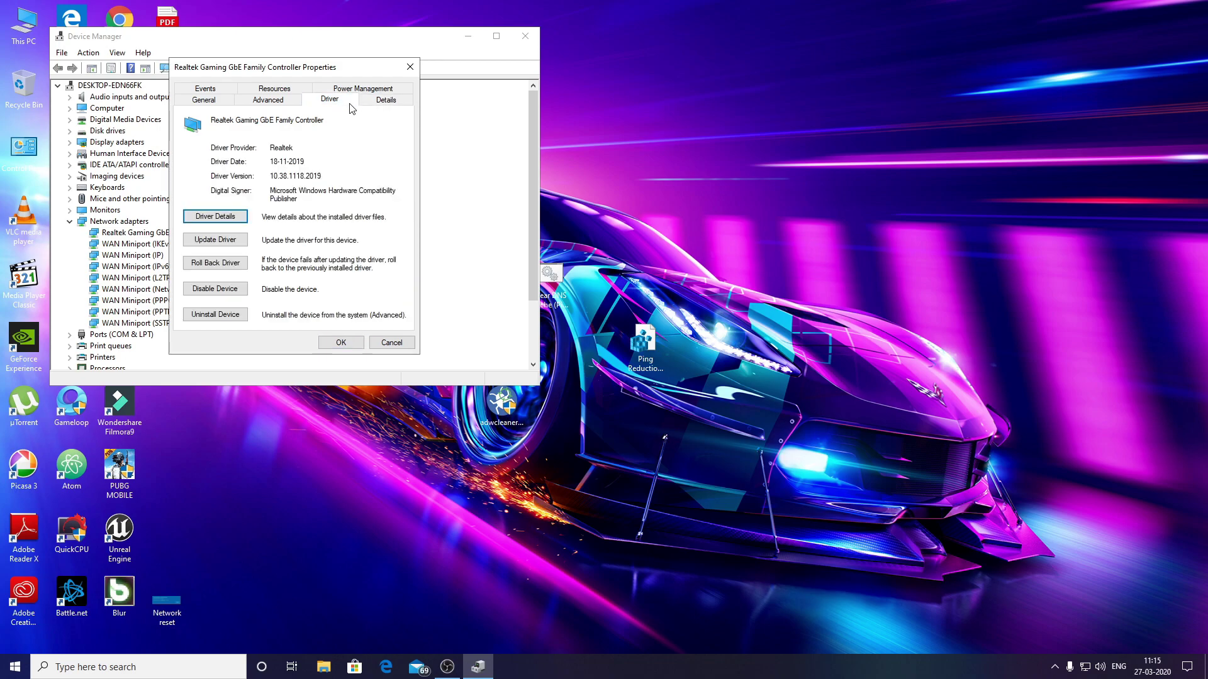
{"action": "double_click", "coordinate": [281, 149]}
{"action": "left_click_drag", "start_coordinate": [271, 163], "coordinate": [312, 166]}
{"action": "left_click", "coordinate": [326, 158]}
{"action": "left_click", "coordinate": [403, 72]}
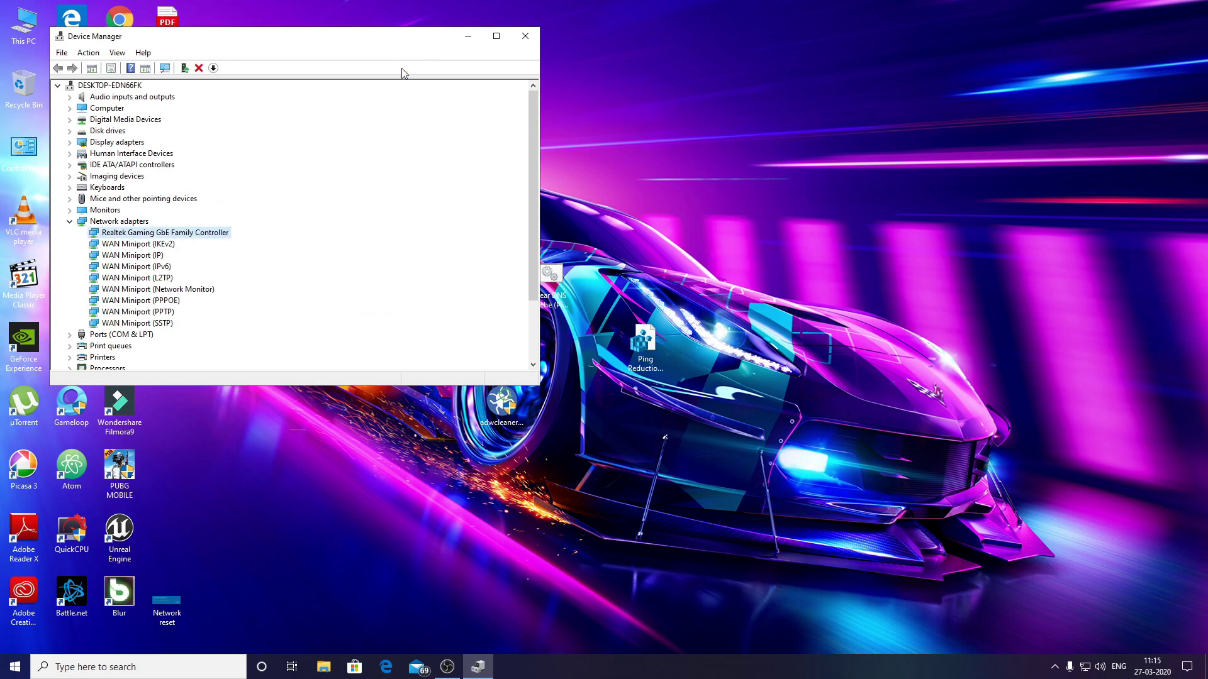
{"action": "left_click", "coordinate": [525, 36]}
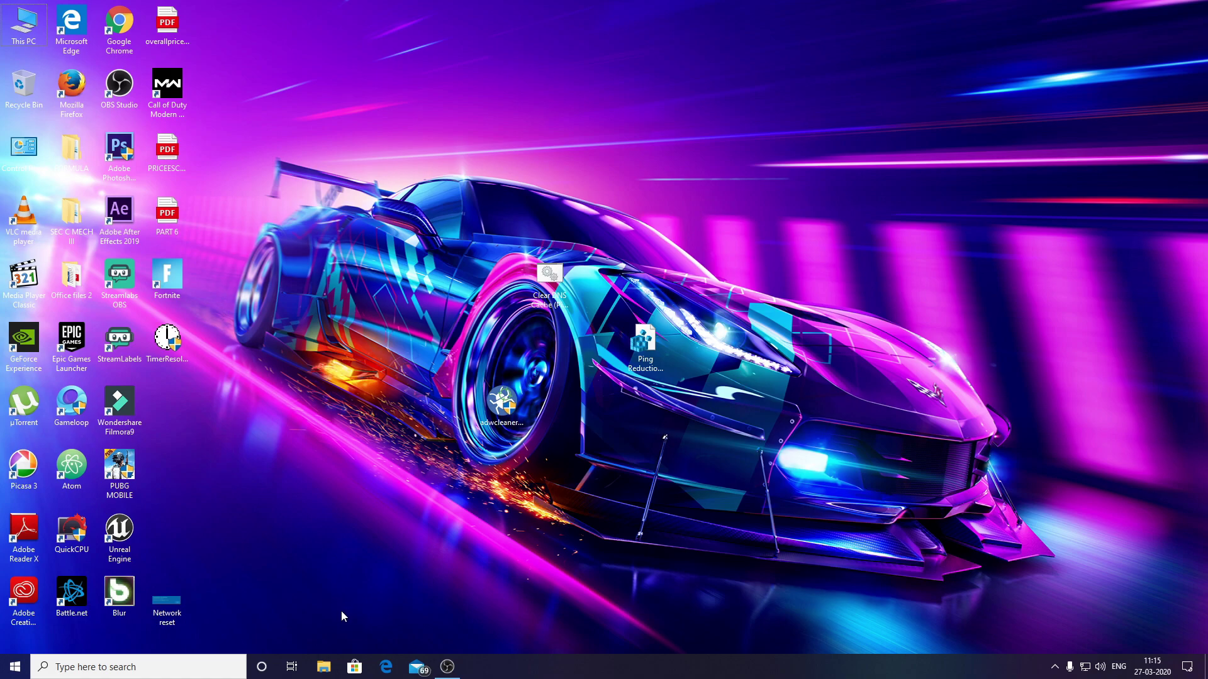
Step: In Chrome, reach Realtek's PCIe GBE software page and choose the Win10 Auto Installation Program download
{"action": "double_click", "coordinate": [119, 31]}
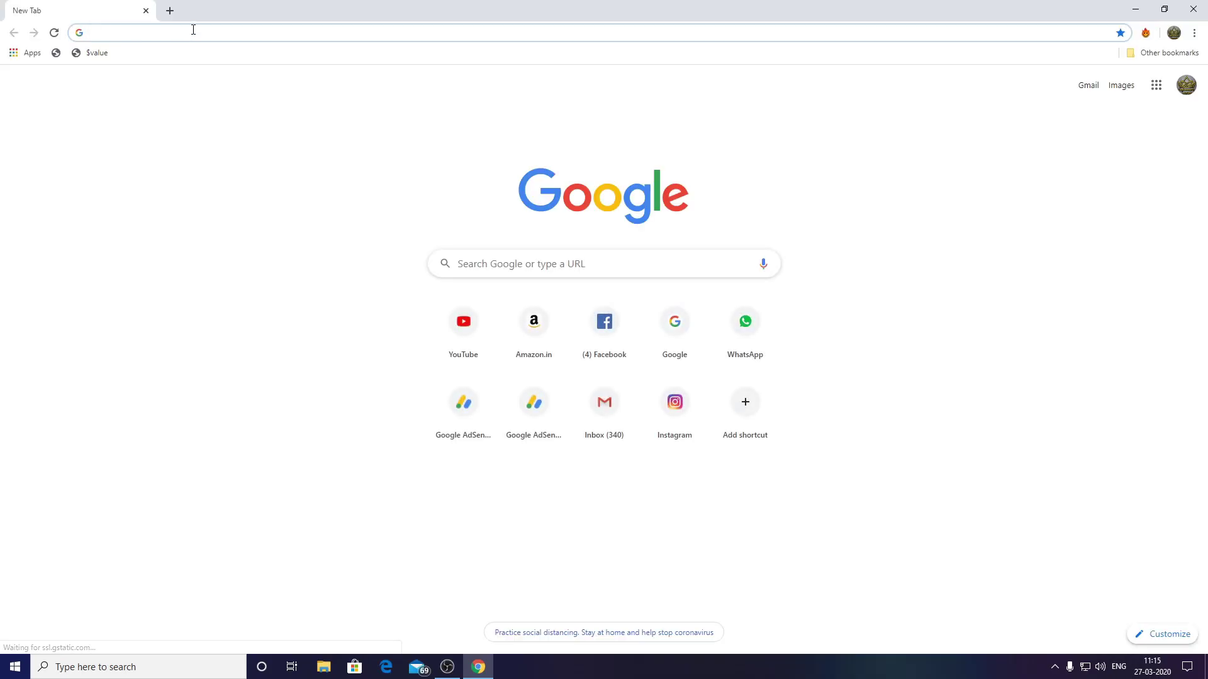
{"action": "type", "text": "real"}
{"action": "key", "text": "Return"}
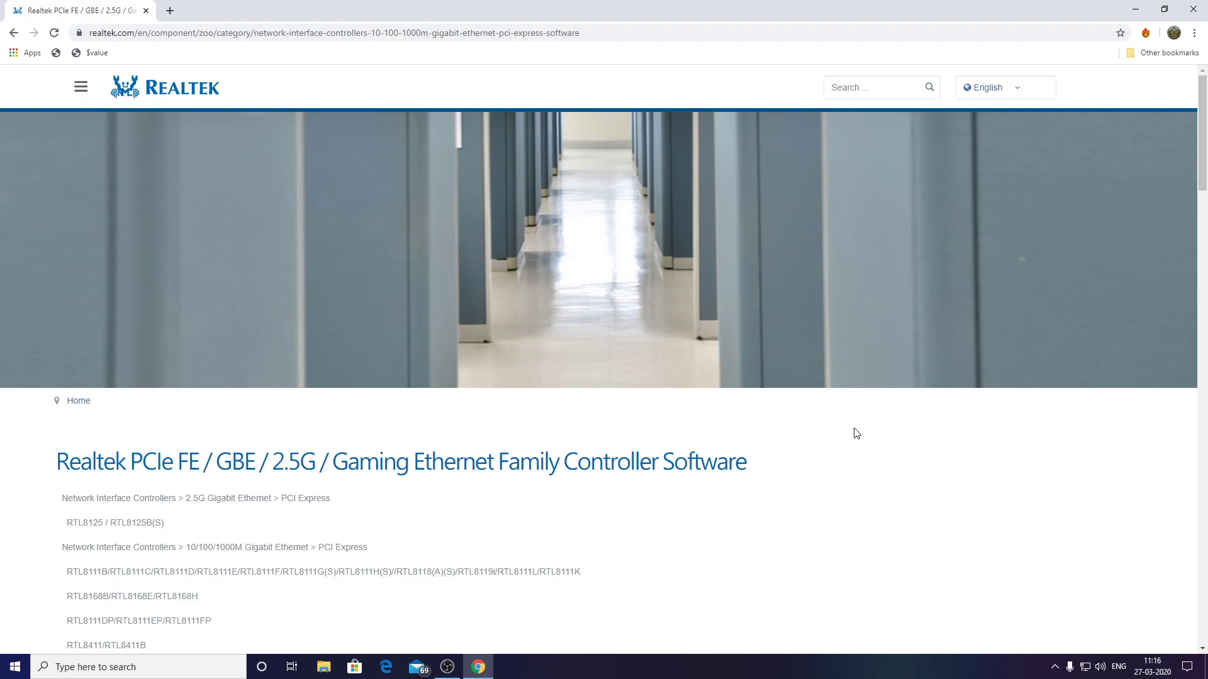
{"action": "scroll", "coordinate": [856, 433], "scroll_direction": "down", "scroll_amount": 1}
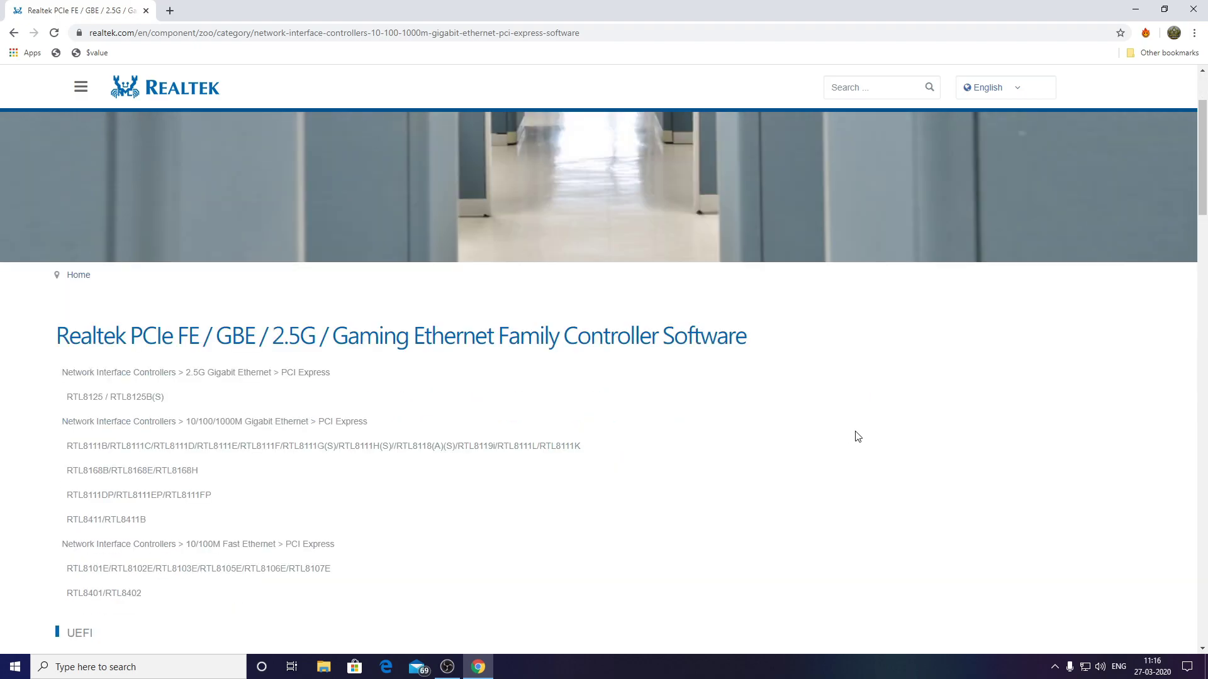
{"action": "scroll", "coordinate": [855, 435], "scroll_direction": "down", "scroll_amount": 2}
{"action": "scroll", "coordinate": [71, 387], "scroll_direction": "down", "scroll_amount": 2}
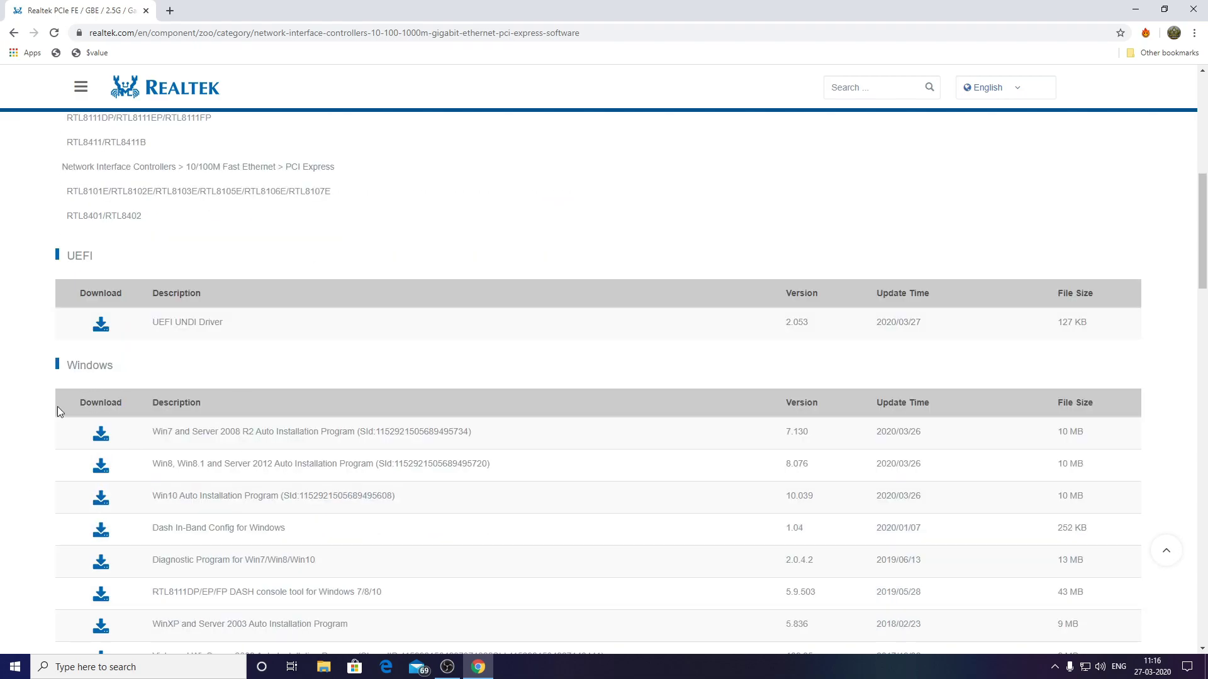
{"action": "scroll", "coordinate": [123, 462], "scroll_direction": "down", "scroll_amount": 1}
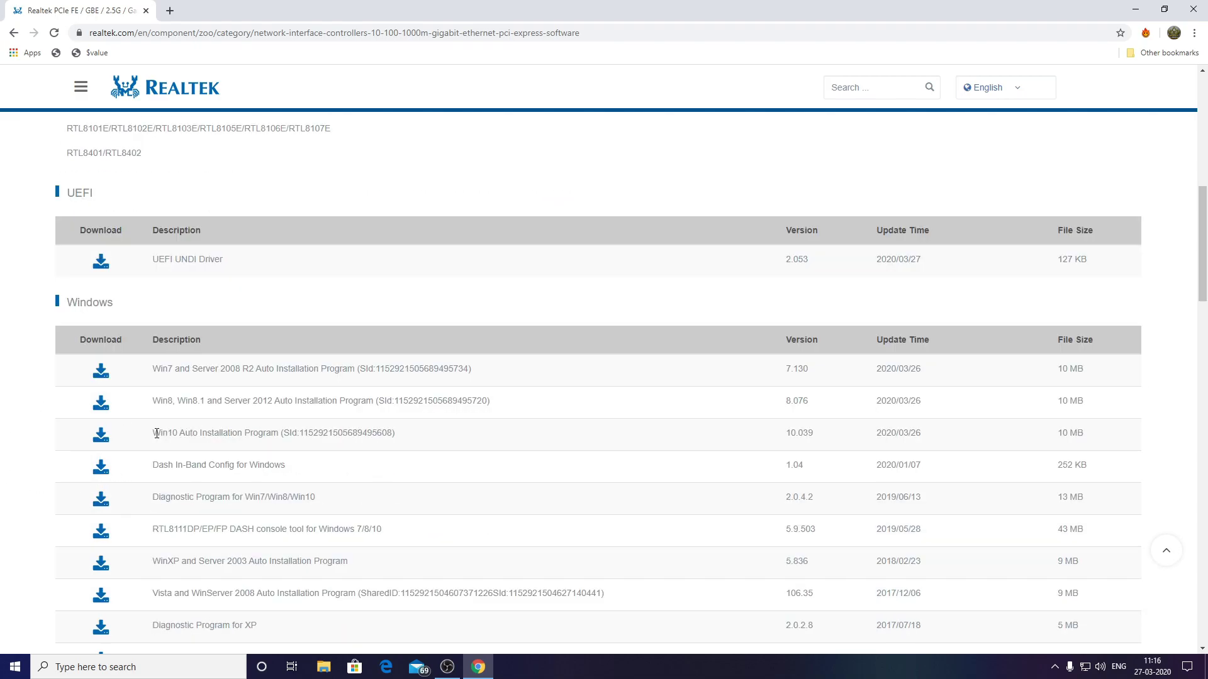
{"action": "left_click_drag", "start_coordinate": [158, 433], "coordinate": [284, 439]}
{"action": "left_click", "coordinate": [283, 439]}
{"action": "left_click", "coordinate": [101, 440]}
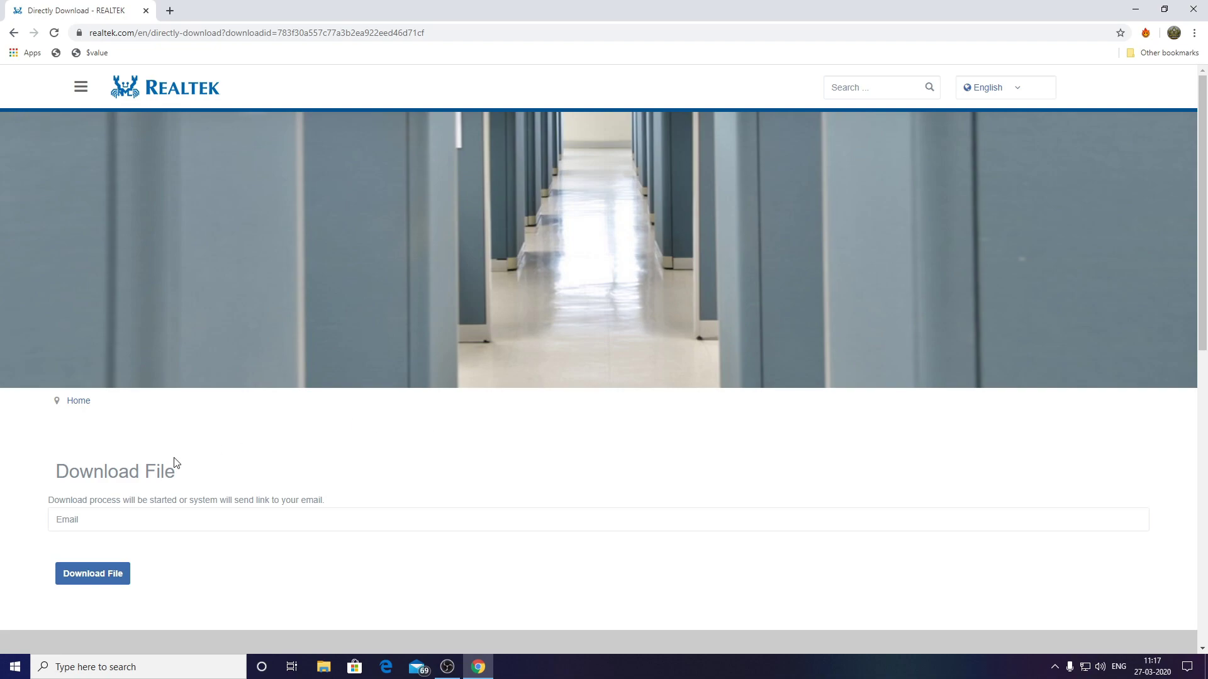
Step: Submit an email and the captcha answer to start the Win10 driver zip download
{"action": "left_click", "coordinate": [143, 510]}
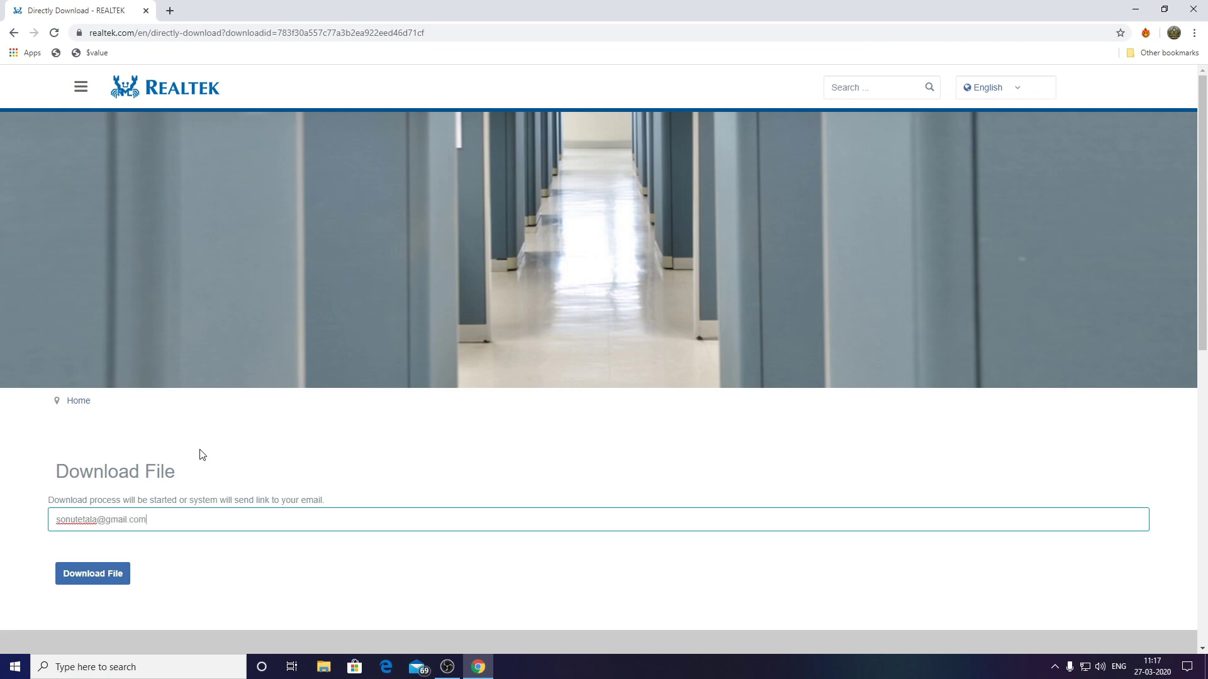
{"action": "key", "text": "Return"}
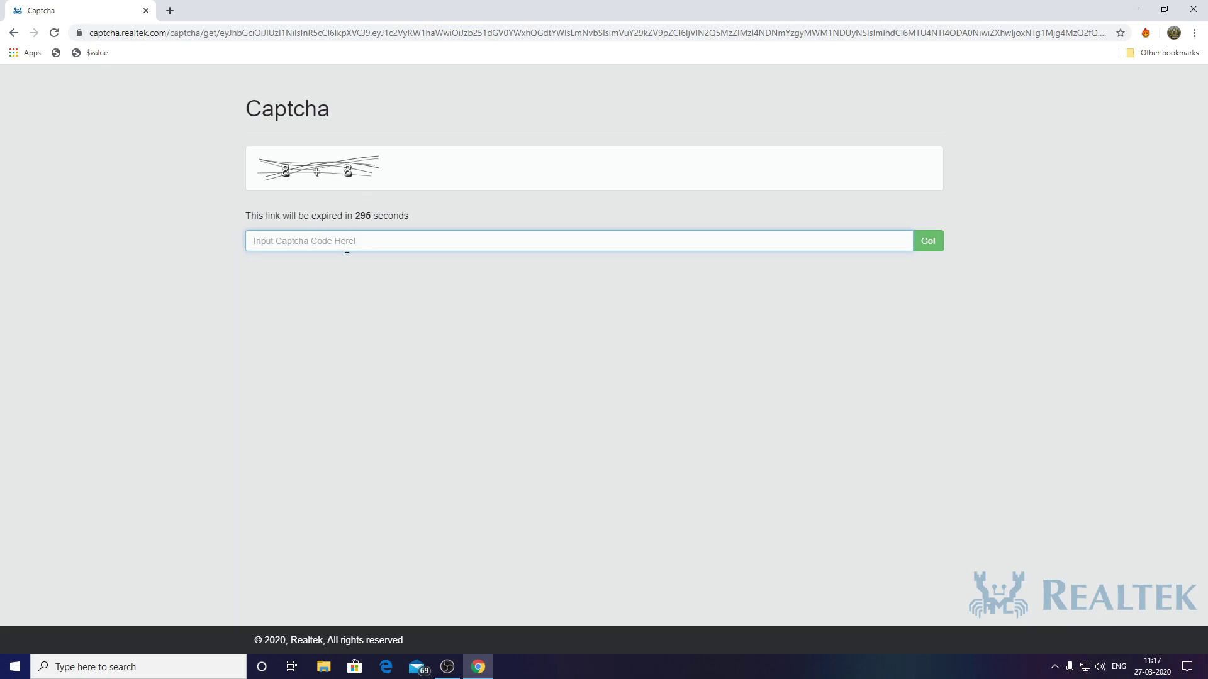
{"action": "type", "text": "16"}
{"action": "left_click", "coordinate": [929, 241]}
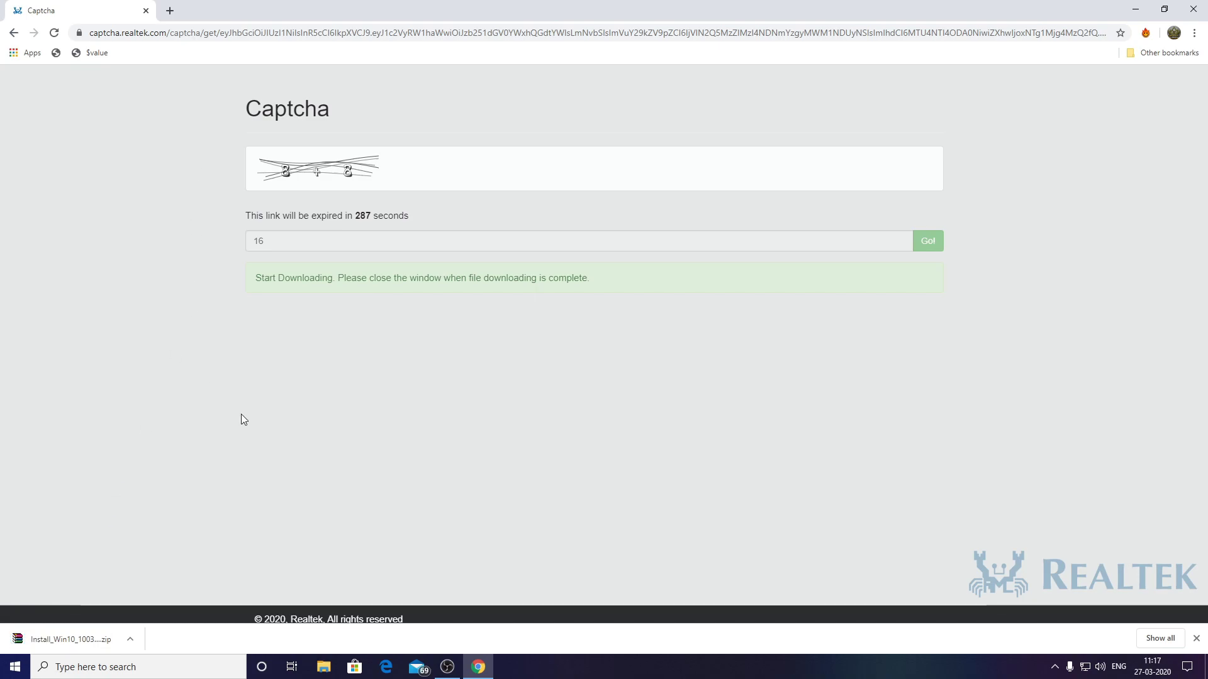
Step: Open the downloaded driver zip in WinRAR and enter its Install_Win10 folder
{"action": "left_click", "coordinate": [31, 639]}
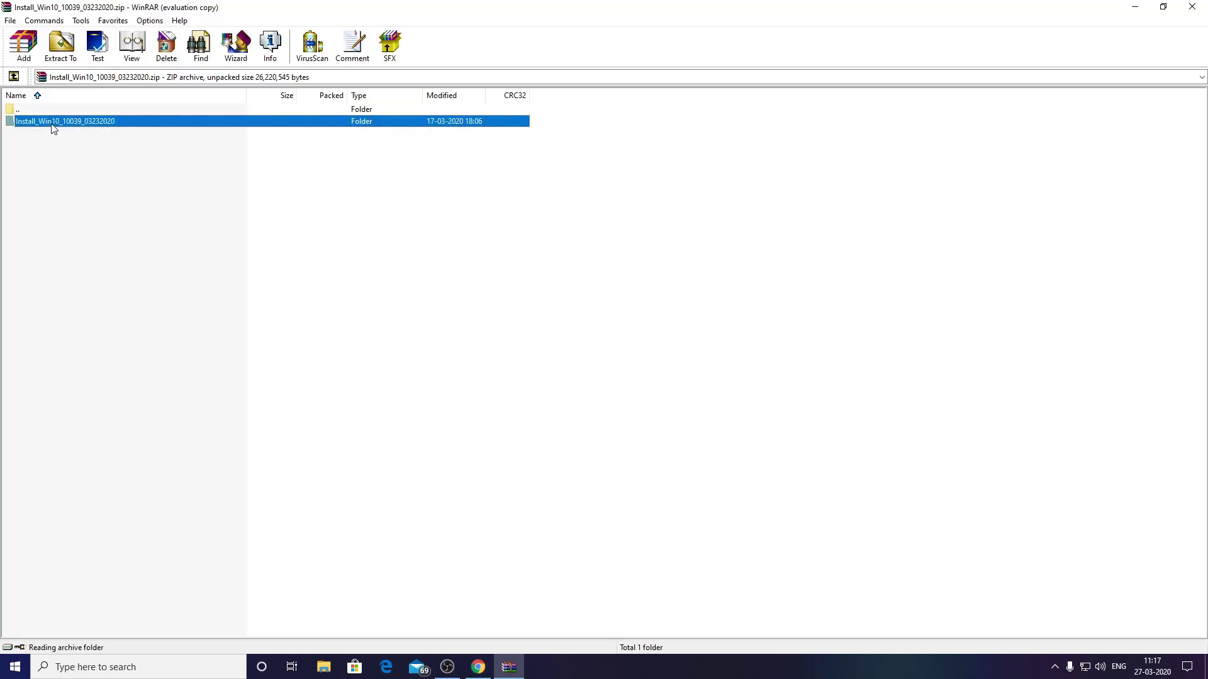
{"action": "double_click", "coordinate": [54, 125]}
{"action": "left_click", "coordinate": [700, 281]}
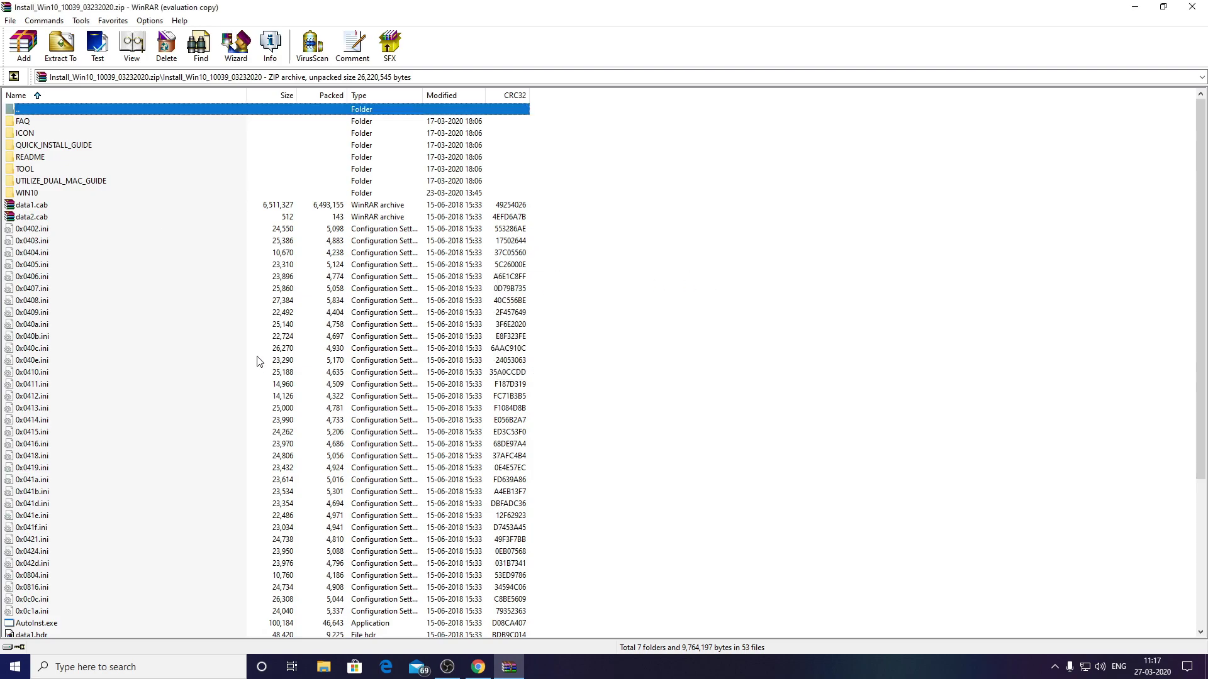
{"action": "scroll", "coordinate": [217, 331], "scroll_direction": "down", "scroll_amount": 5}
{"action": "scroll", "coordinate": [217, 331], "scroll_direction": "up", "scroll_amount": 5}
Step: Select the 64 folder inside WIN10 and bring the desktop into view
{"action": "left_click", "coordinate": [93, 167]}
{"action": "double_click", "coordinate": [82, 196]}
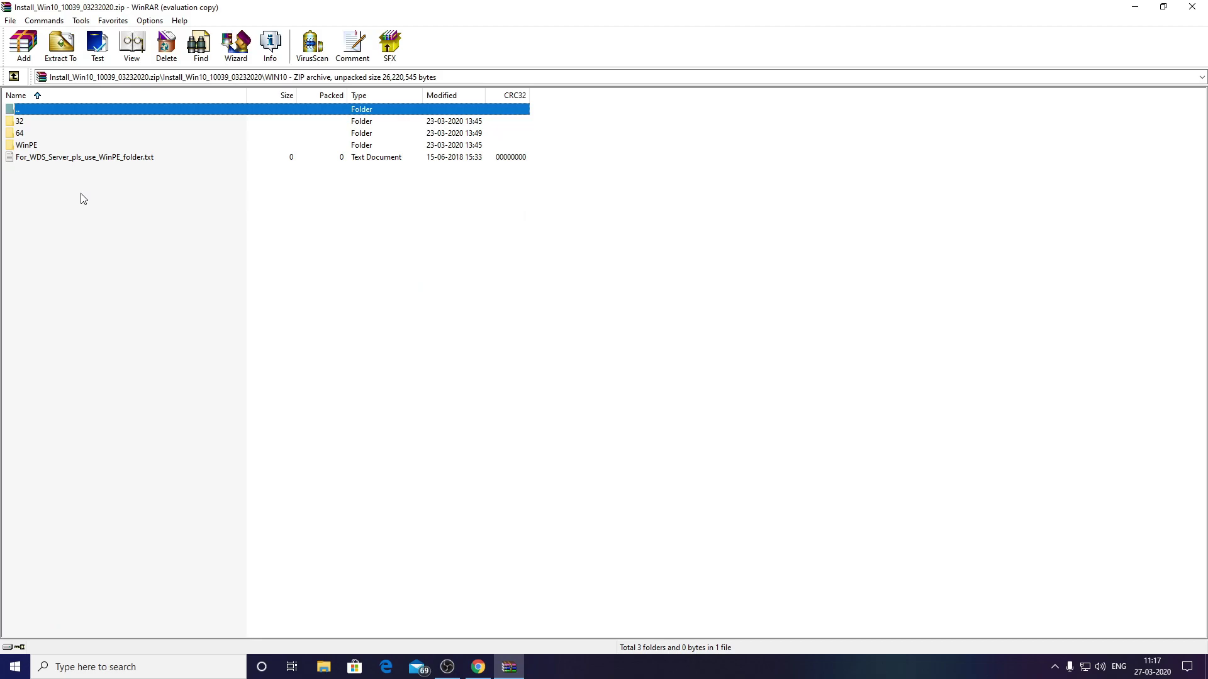
{"action": "double_click", "coordinate": [59, 110]}
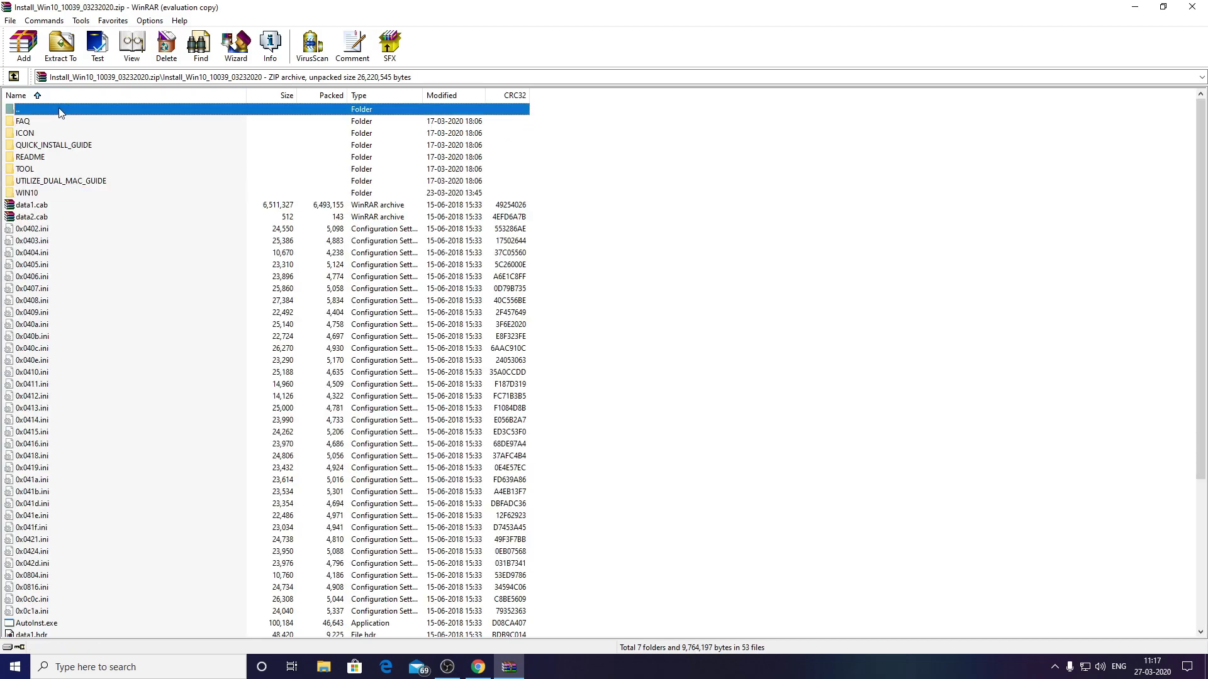
{"action": "double_click", "coordinate": [48, 194]}
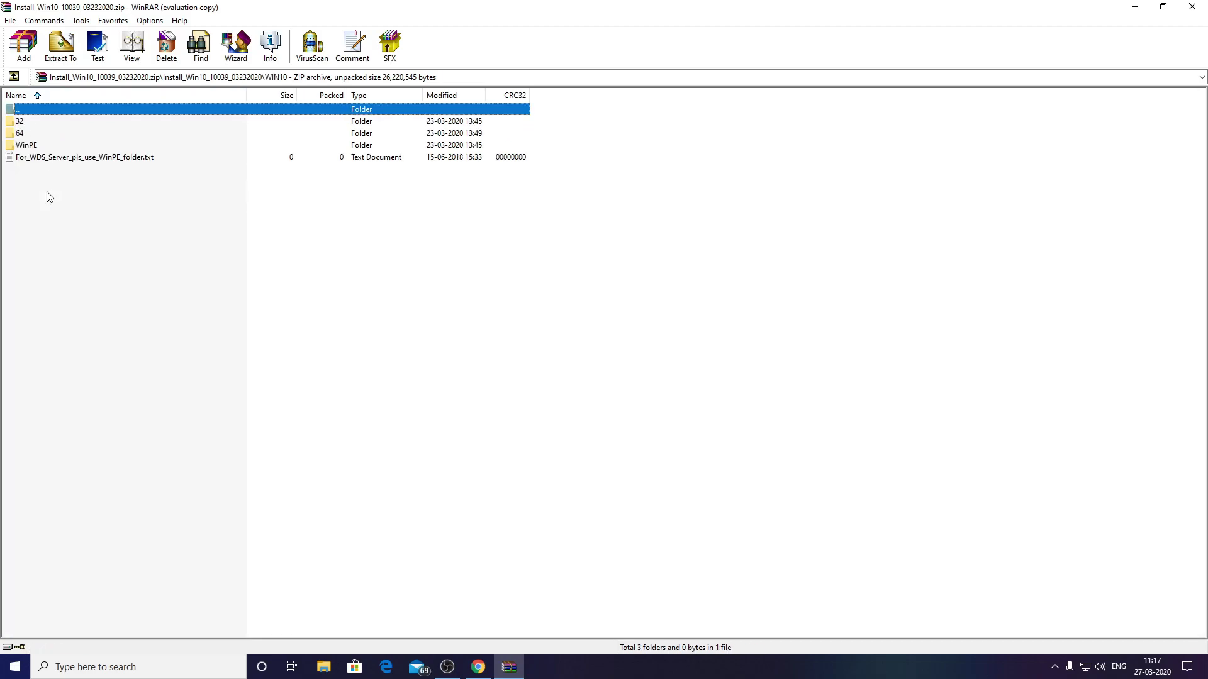
{"action": "left_click", "coordinate": [20, 133]}
{"action": "key", "text": "super+d"}
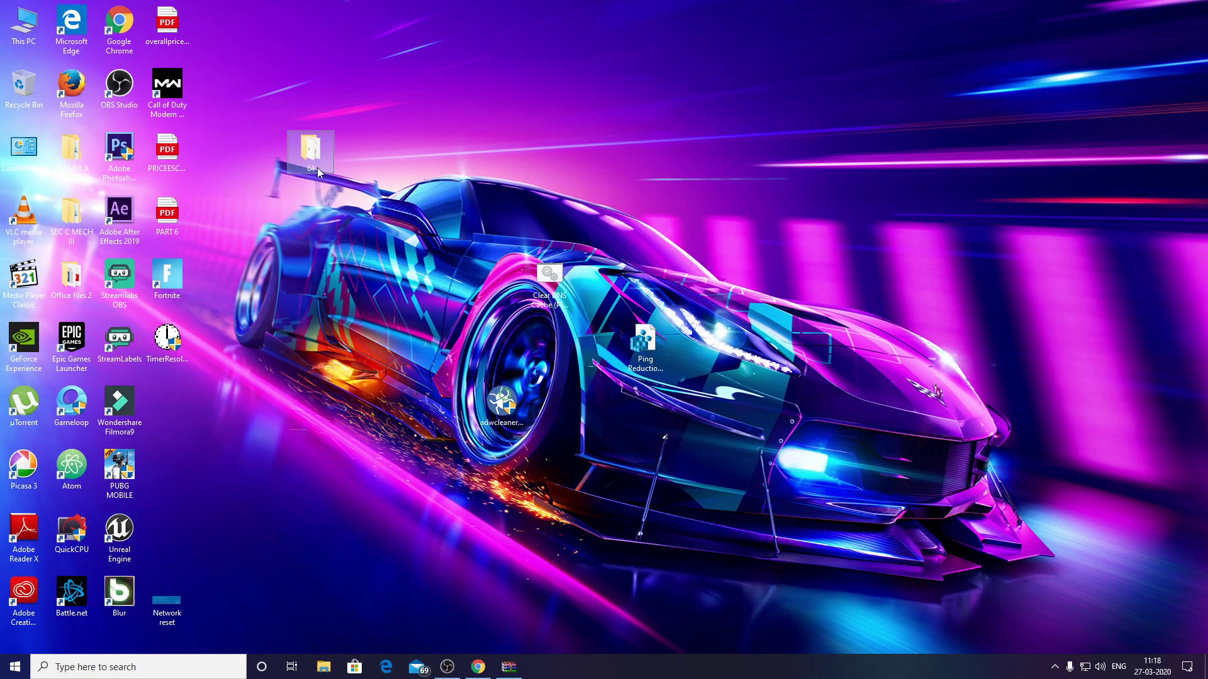
Step: Refresh the desktop, move the 64 folder toward the middle, and launch Device Manager
{"action": "right_click", "coordinate": [286, 308]}
{"action": "left_click", "coordinate": [311, 346]}
{"action": "left_click_drag", "start_coordinate": [167, 410], "coordinate": [143, 433]}
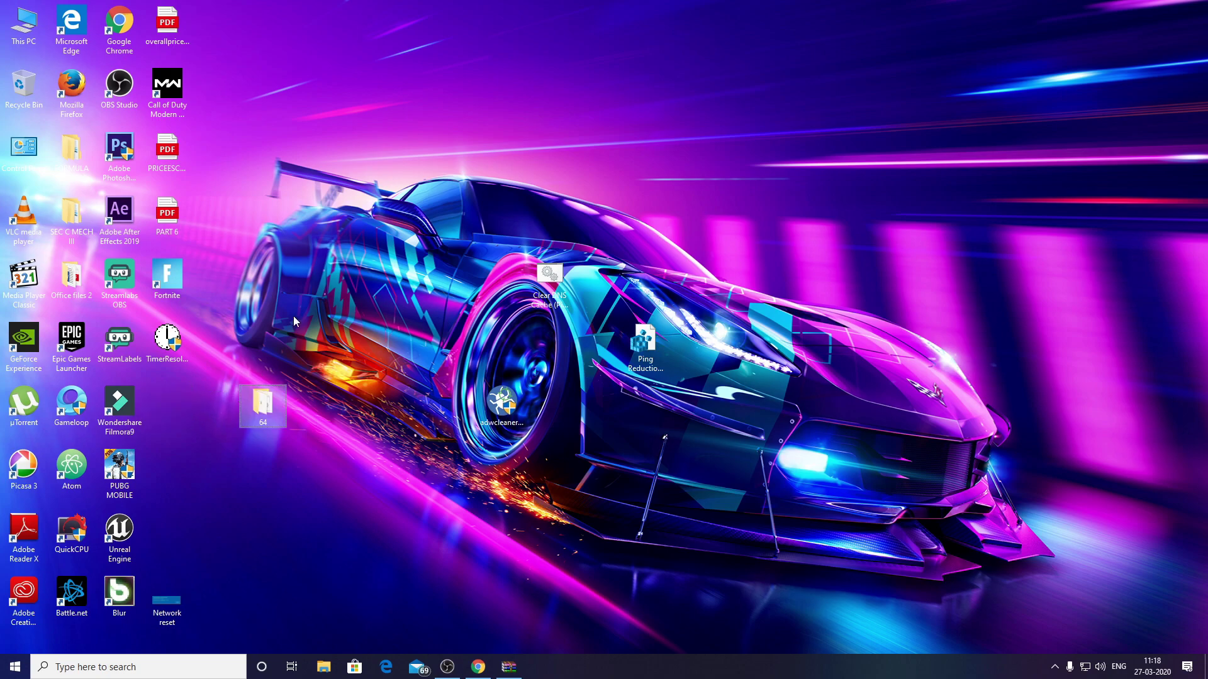
{"action": "left_click_drag", "start_coordinate": [167, 406], "coordinate": [263, 406]}
{"action": "key", "text": "super"}
{"action": "type", "text": "de"}
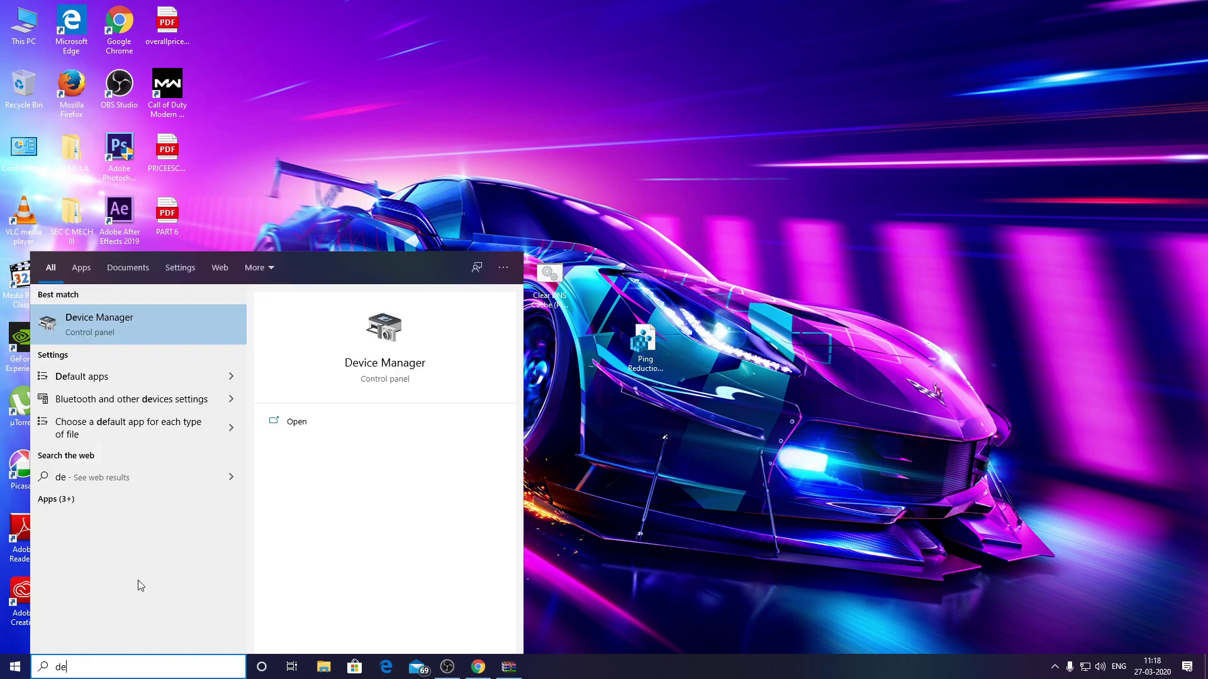
{"action": "type", "text": "vice"}
{"action": "key", "text": "Return"}
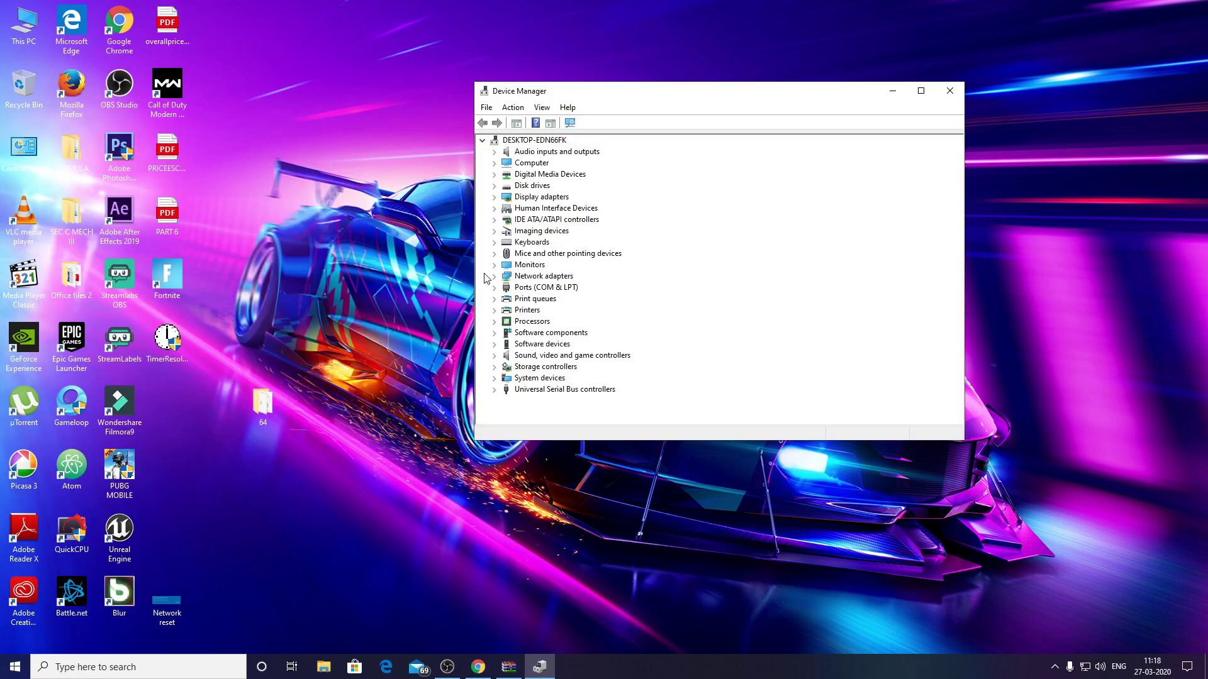
Step: Bring up the Realtek adapter's Driver properties and start Update Driver
{"action": "left_click", "coordinate": [493, 277]}
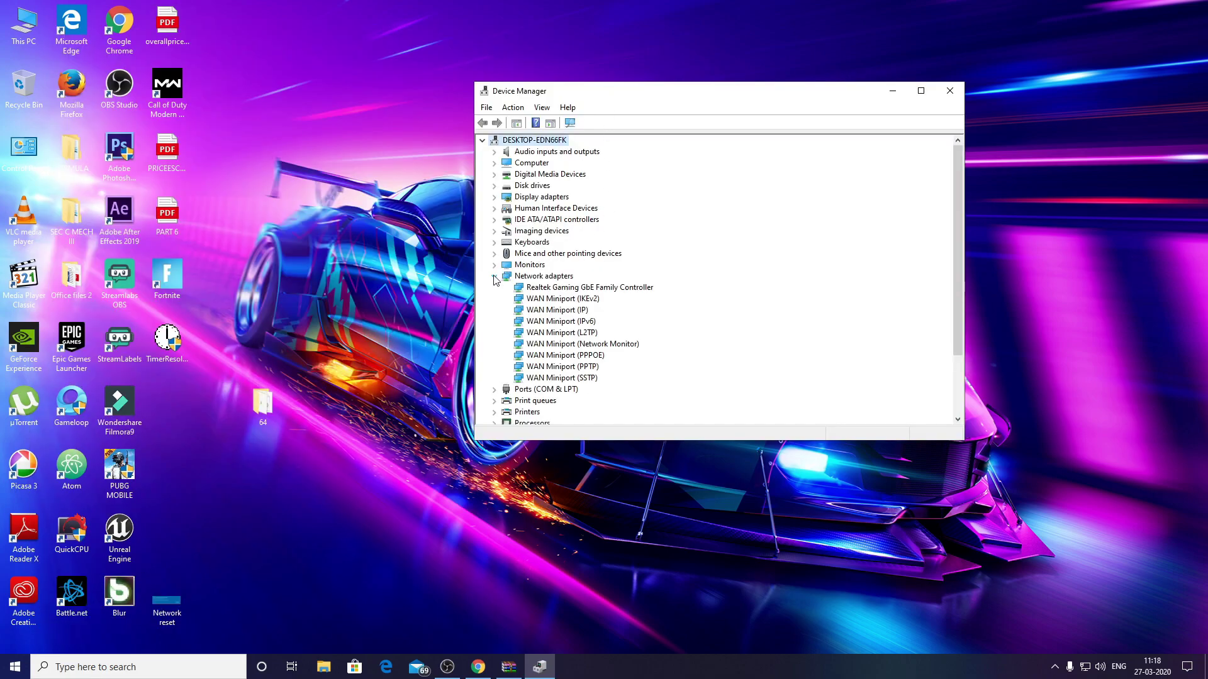
{"action": "right_click", "coordinate": [565, 288]}
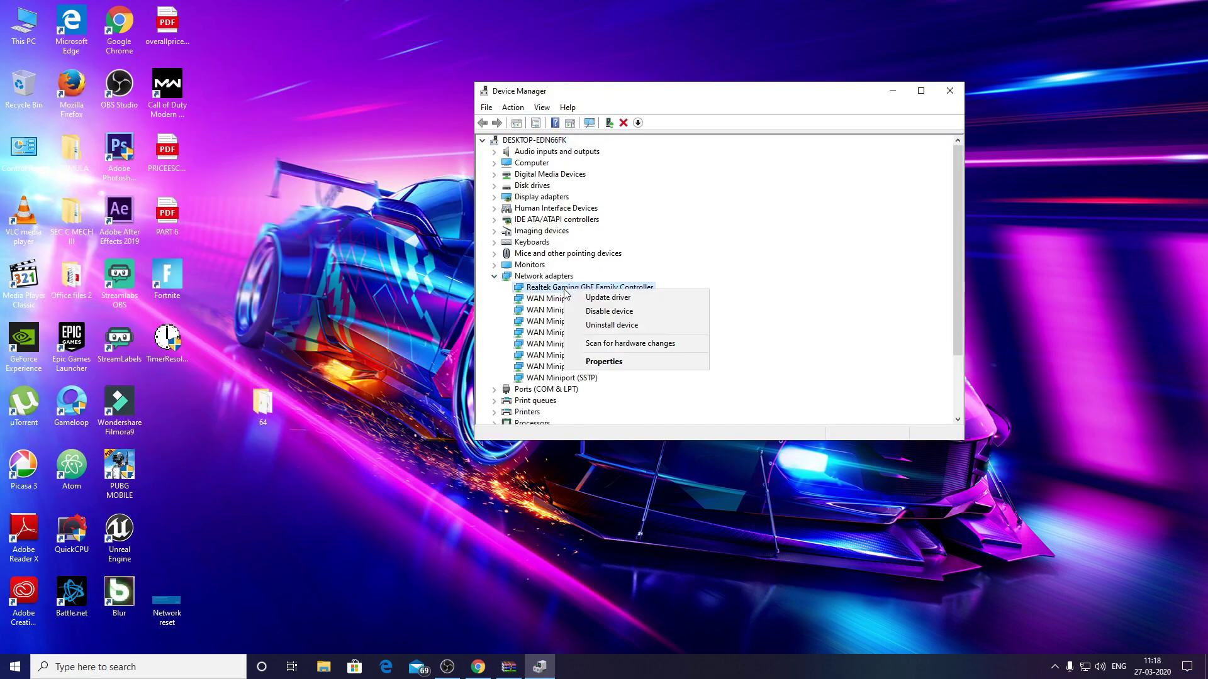
{"action": "left_click", "coordinate": [610, 363]}
{"action": "left_click", "coordinate": [746, 156]}
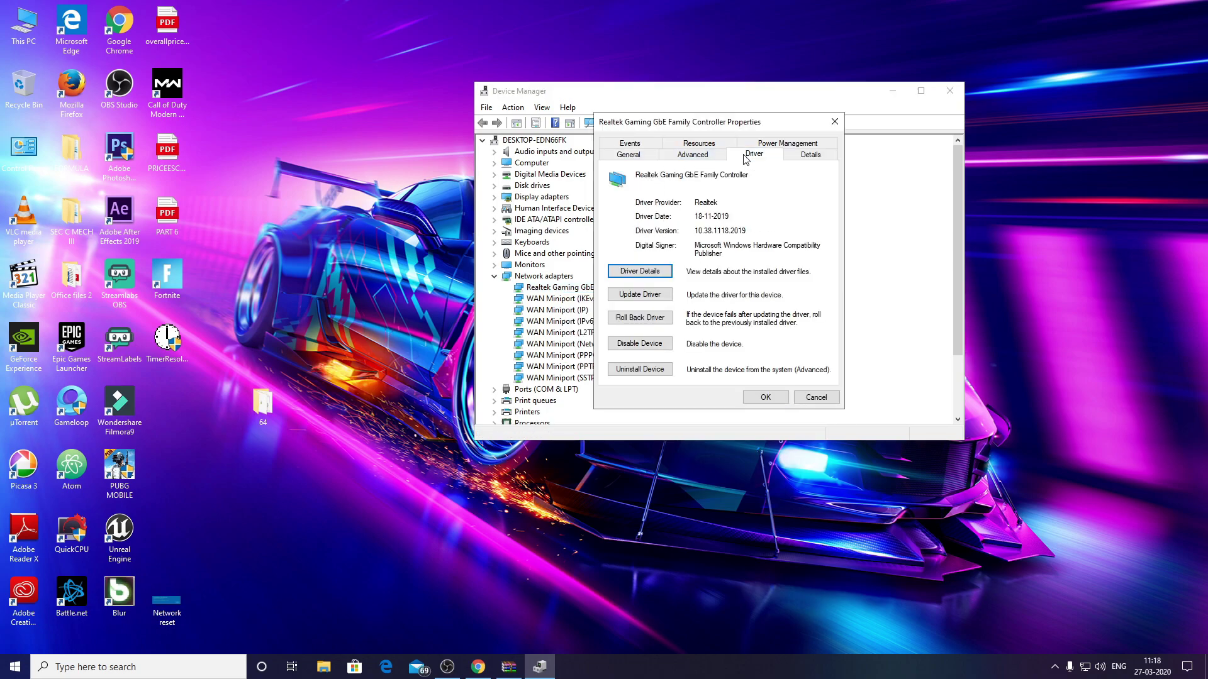
{"action": "left_click", "coordinate": [641, 295]}
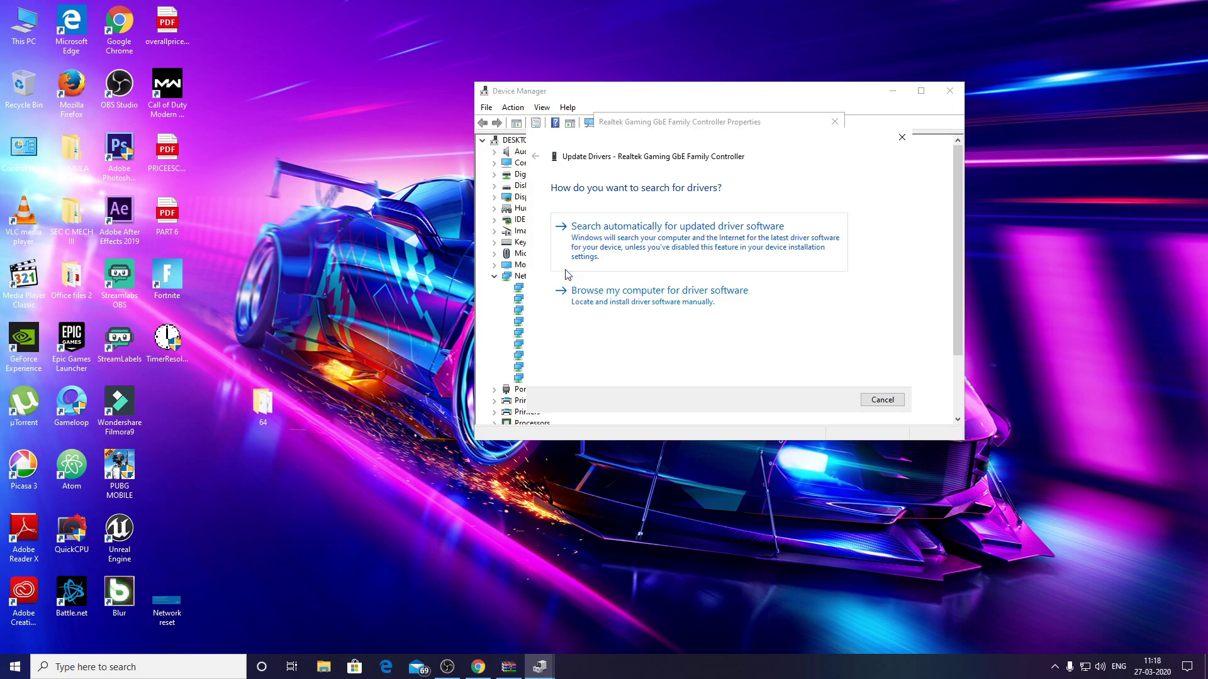
Step: Install the driver from Desktop\64, bringing it to version 10.39.212.2020
{"action": "left_click", "coordinate": [754, 310]}
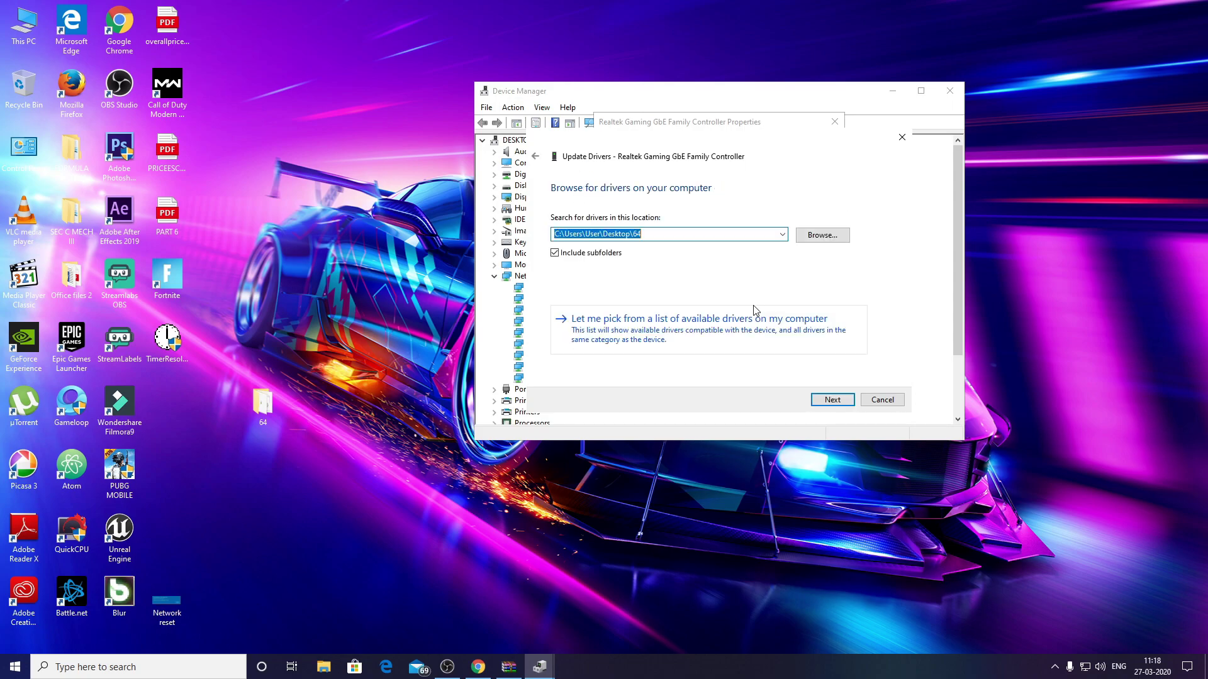
{"action": "left_click", "coordinate": [828, 236]}
{"action": "left_click_drag", "start_coordinate": [329, 350], "coordinate": [217, 452]}
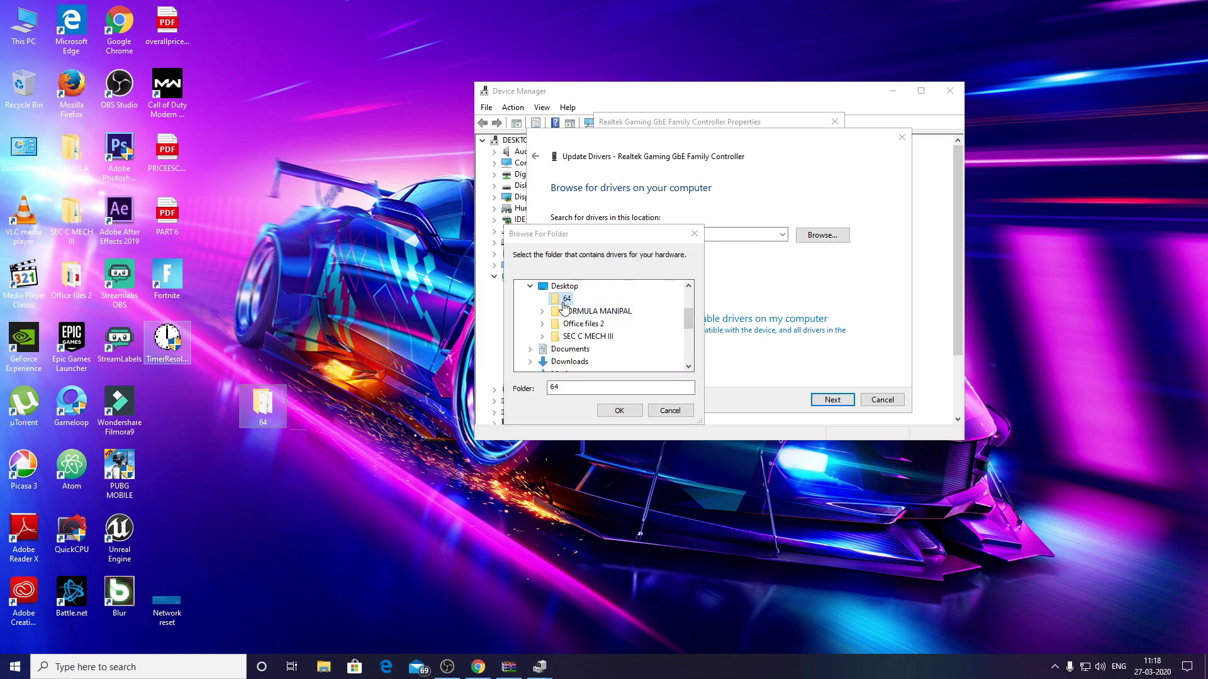
{"action": "scroll", "coordinate": [568, 330], "scroll_direction": "up", "scroll_amount": 1}
{"action": "left_click", "coordinate": [567, 337]}
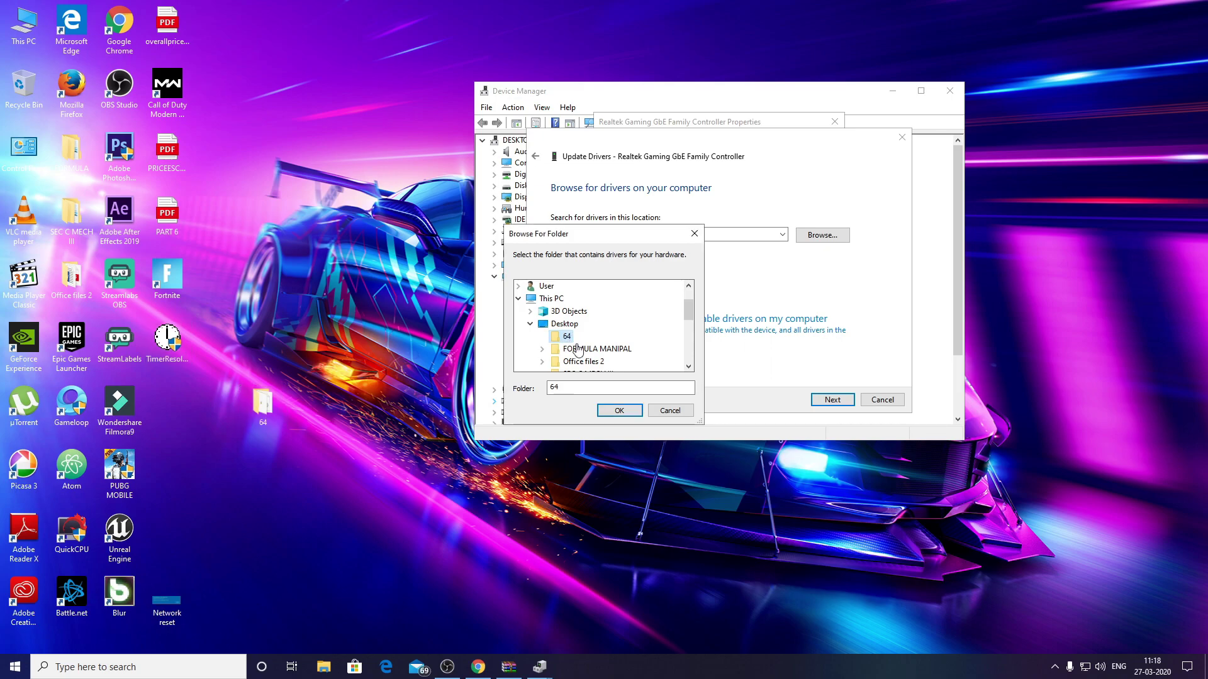
{"action": "left_click", "coordinate": [620, 411]}
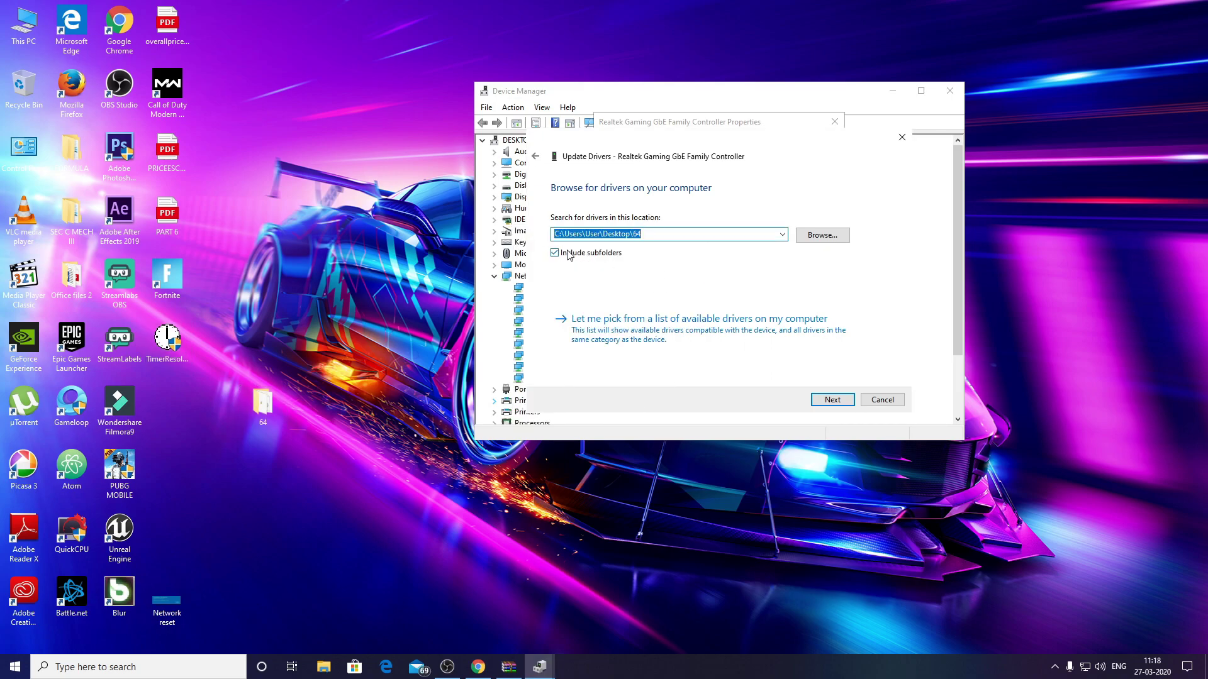
{"action": "left_click", "coordinate": [831, 400]}
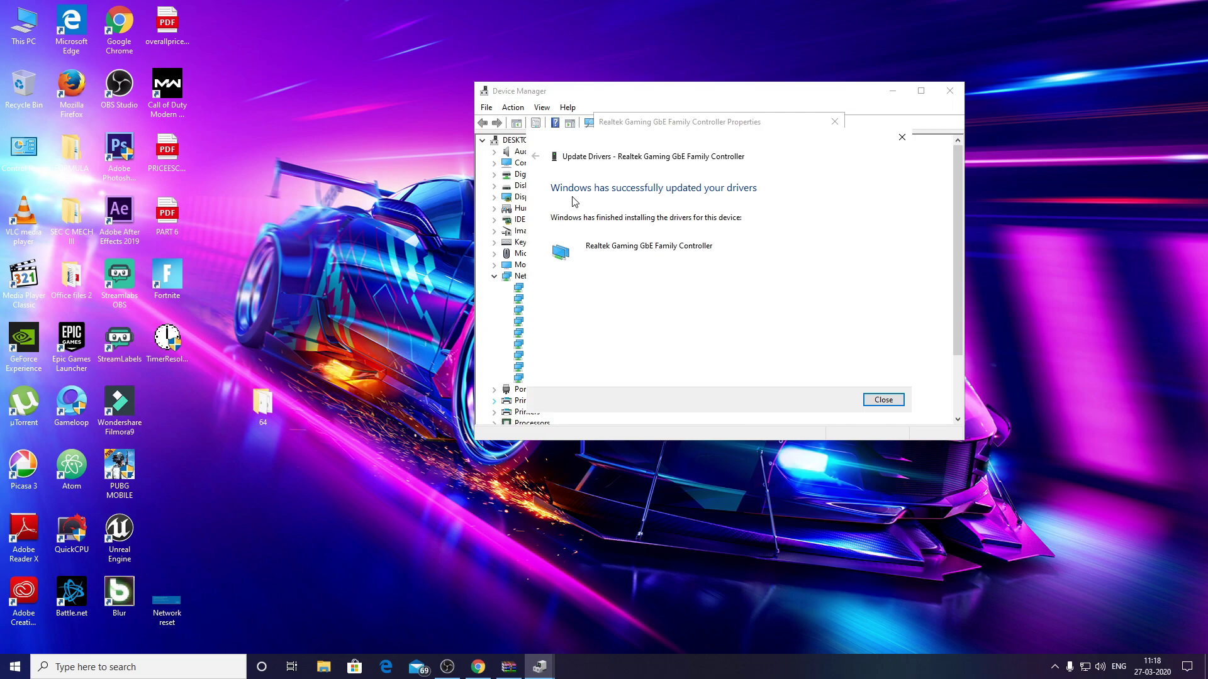
{"action": "left_click", "coordinate": [884, 400]}
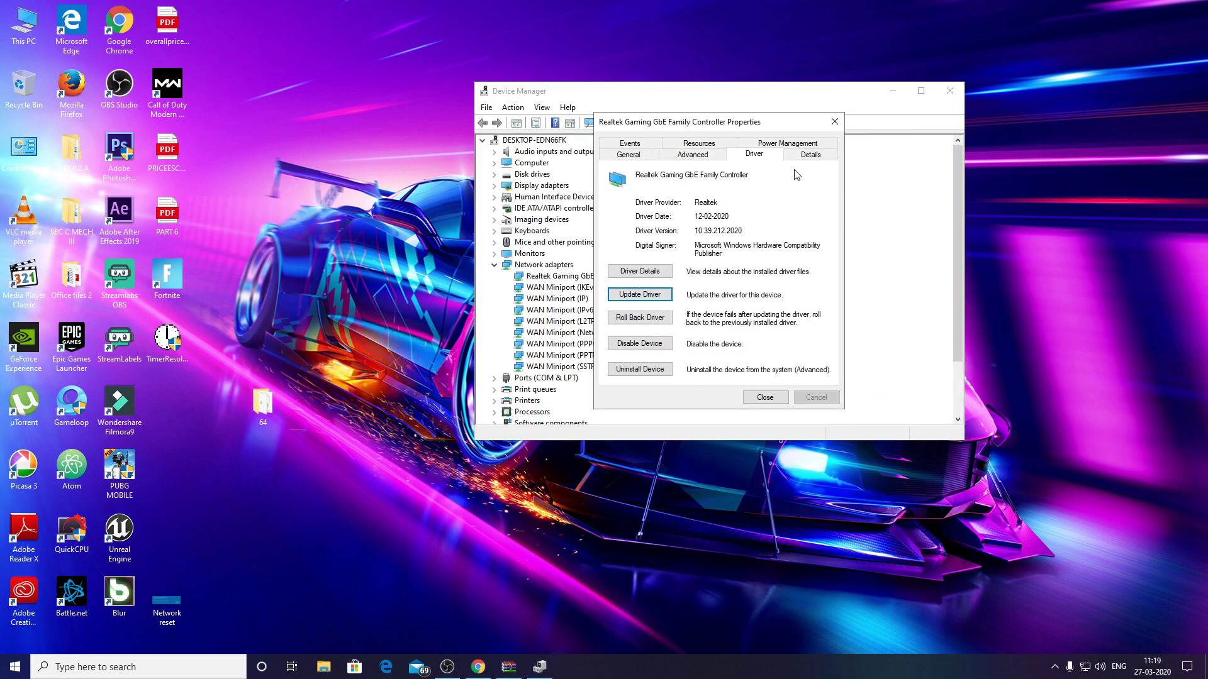
Step: Untick 'Allow the computer to turn off this device to save power' and close properties
{"action": "left_click", "coordinate": [794, 143]}
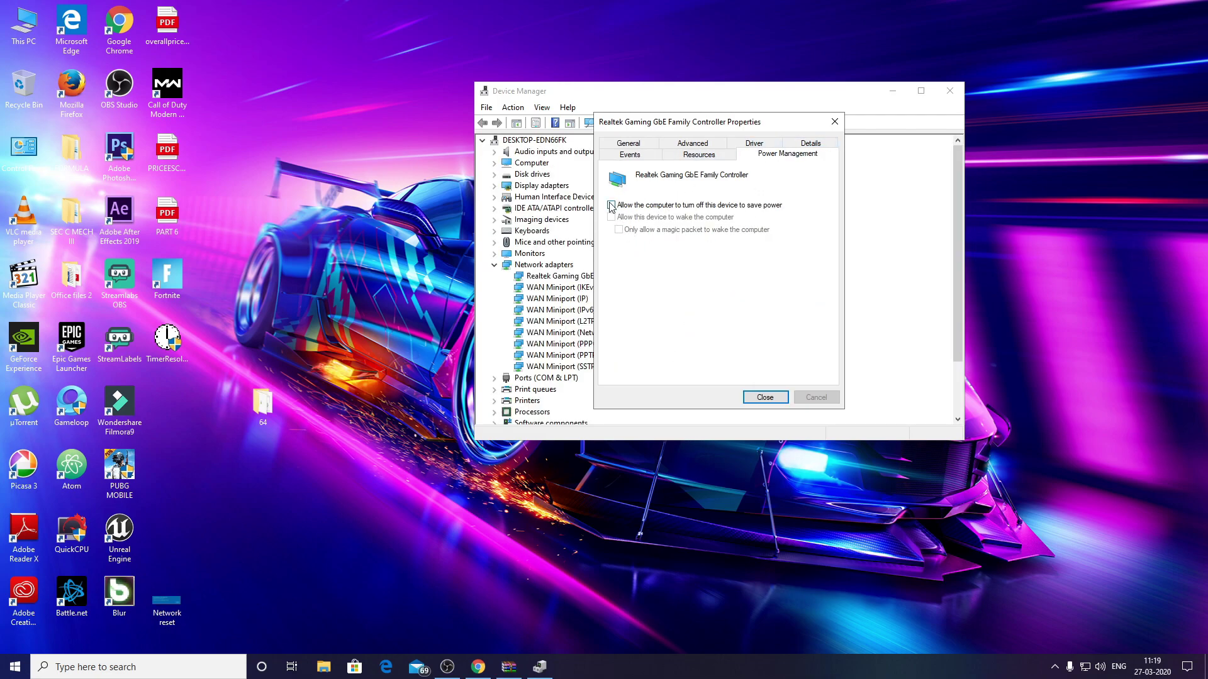
{"action": "left_click", "coordinate": [665, 155]}
{"action": "left_click", "coordinate": [644, 160]}
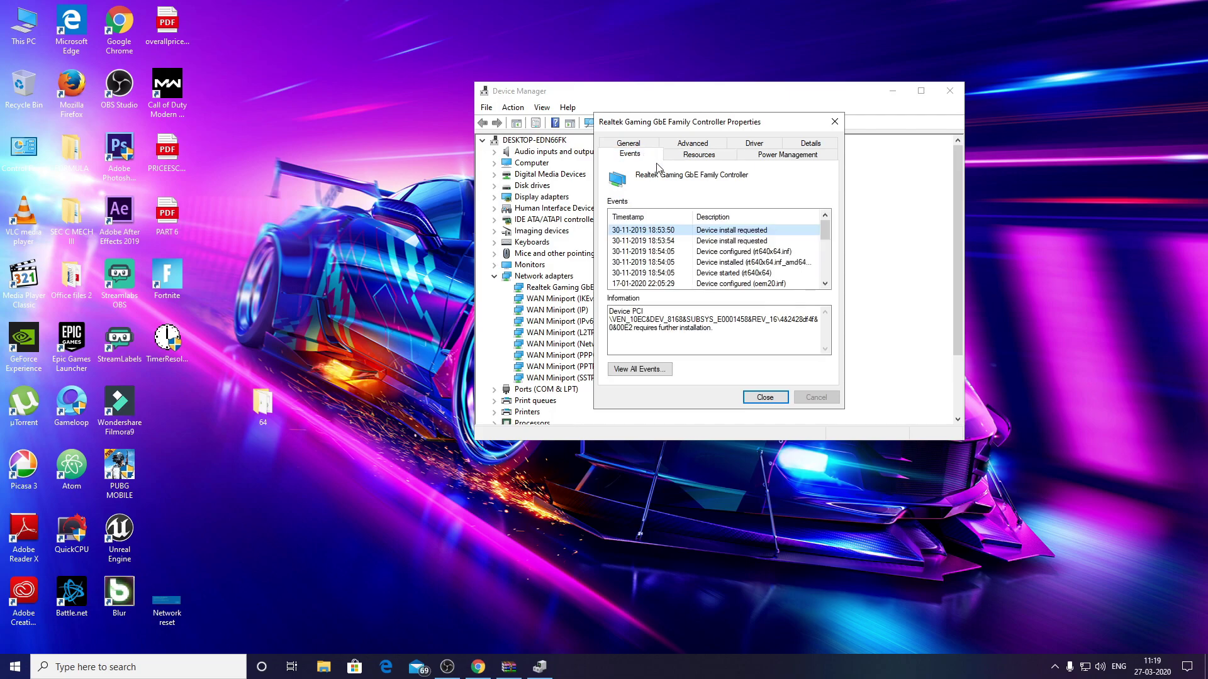
{"action": "left_click", "coordinate": [694, 144]}
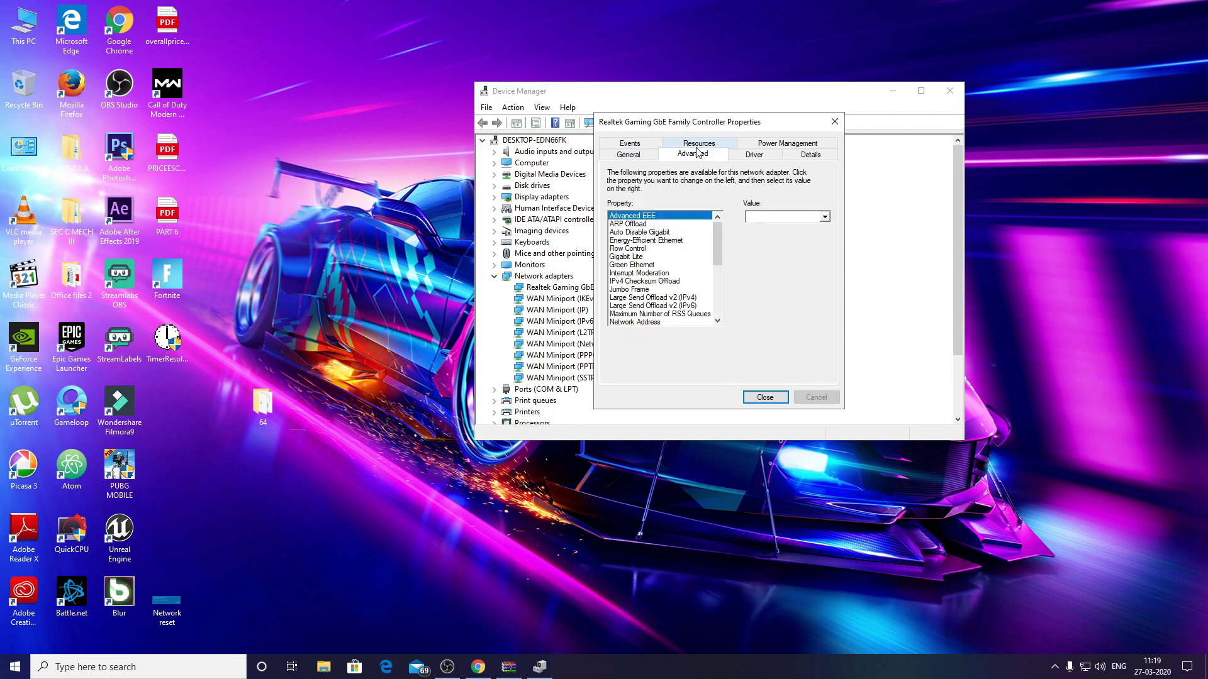
{"action": "left_click", "coordinate": [675, 225]}
{"action": "left_click", "coordinate": [834, 122]}
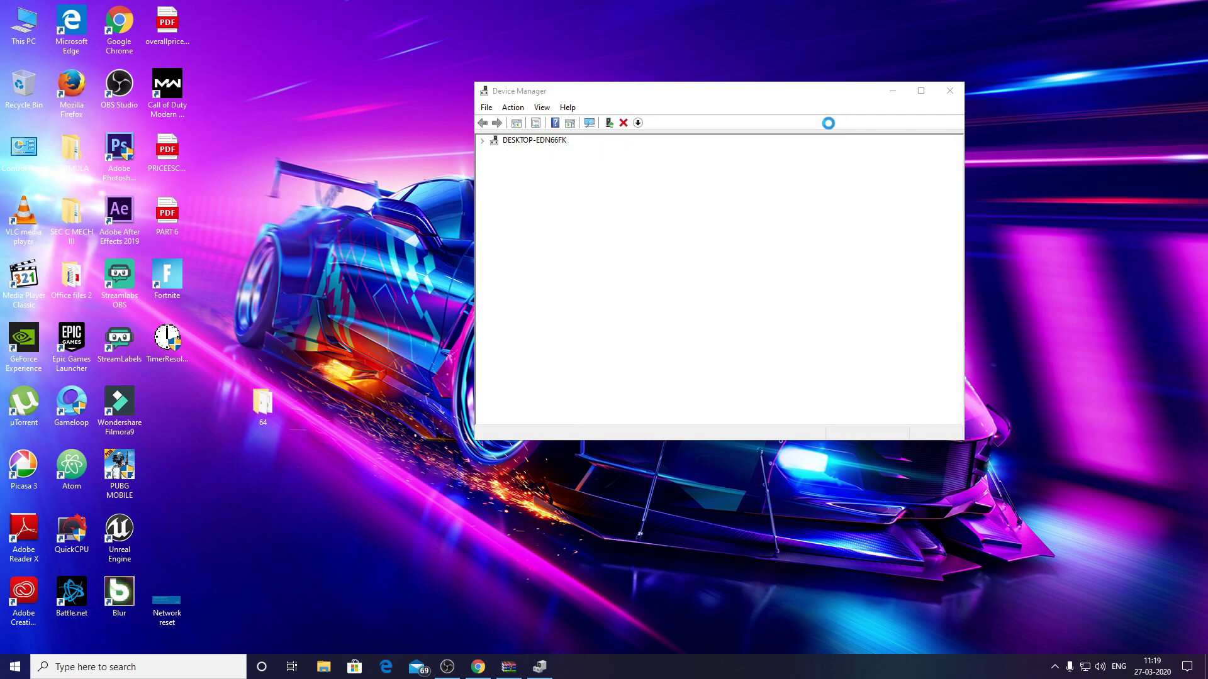
Step: Reopen the Realtek adapter's properties to confirm the power-saving shutoff stays disabled
{"action": "right_click", "coordinate": [604, 292]}
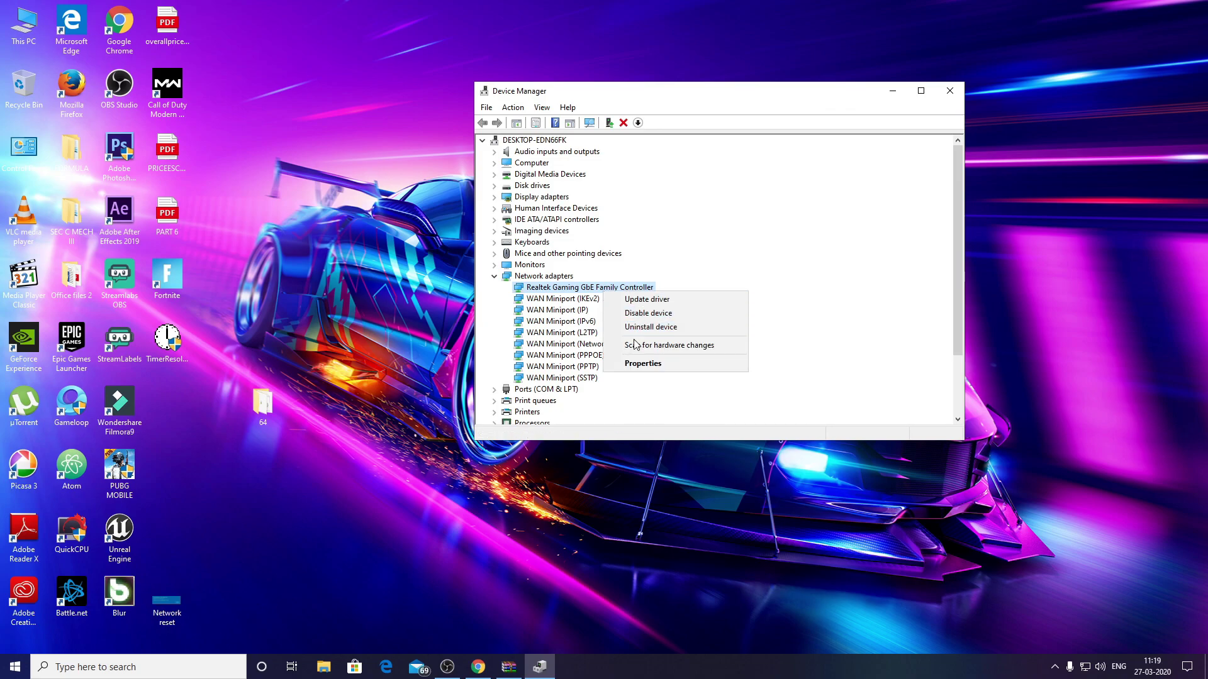
{"action": "key", "text": "Escape"}
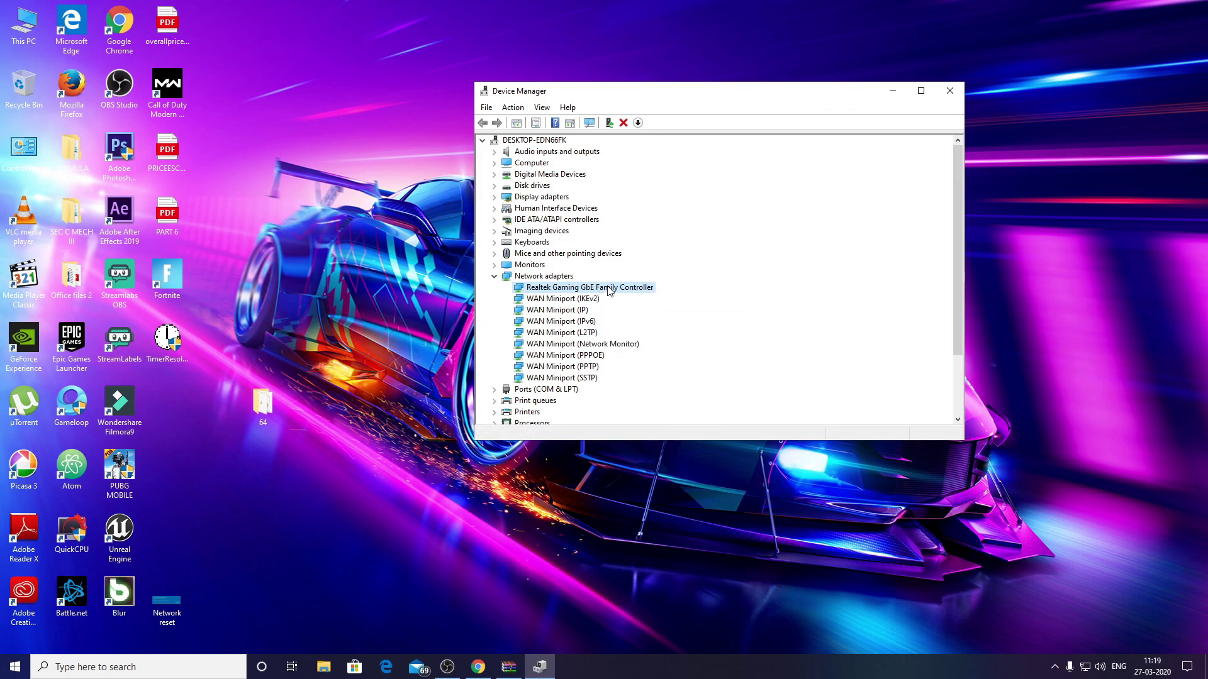
{"action": "right_click", "coordinate": [604, 289]}
{"action": "left_click", "coordinate": [651, 361]}
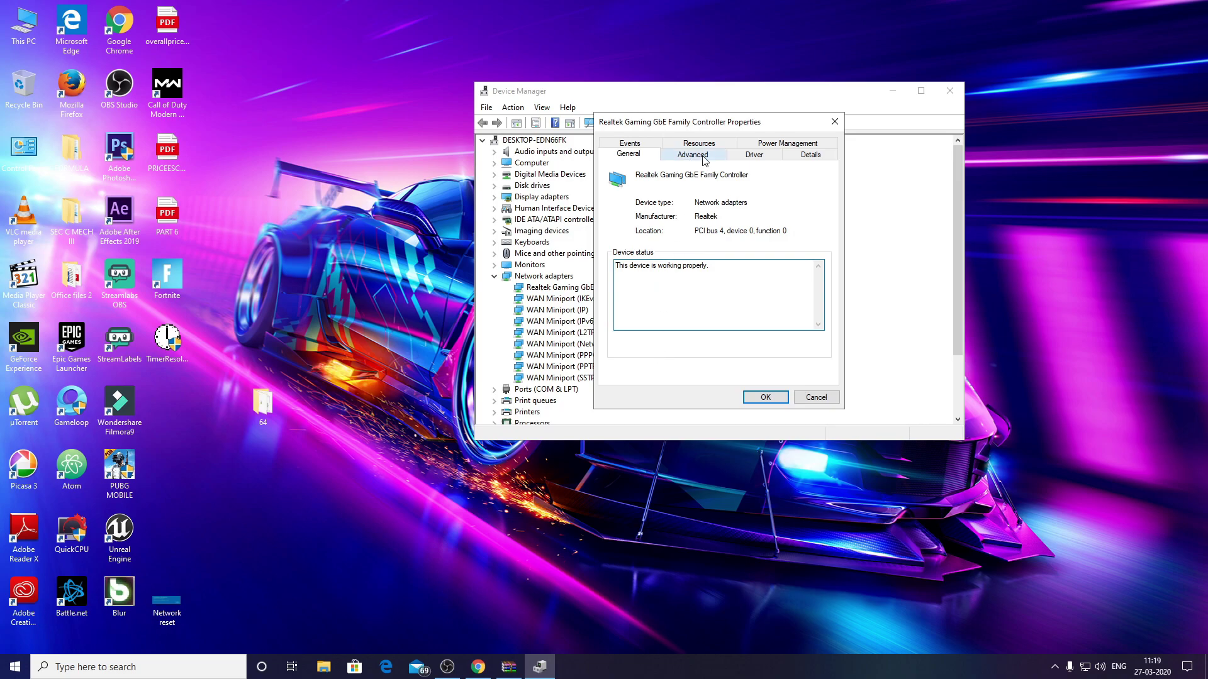
{"action": "left_click", "coordinate": [774, 143]}
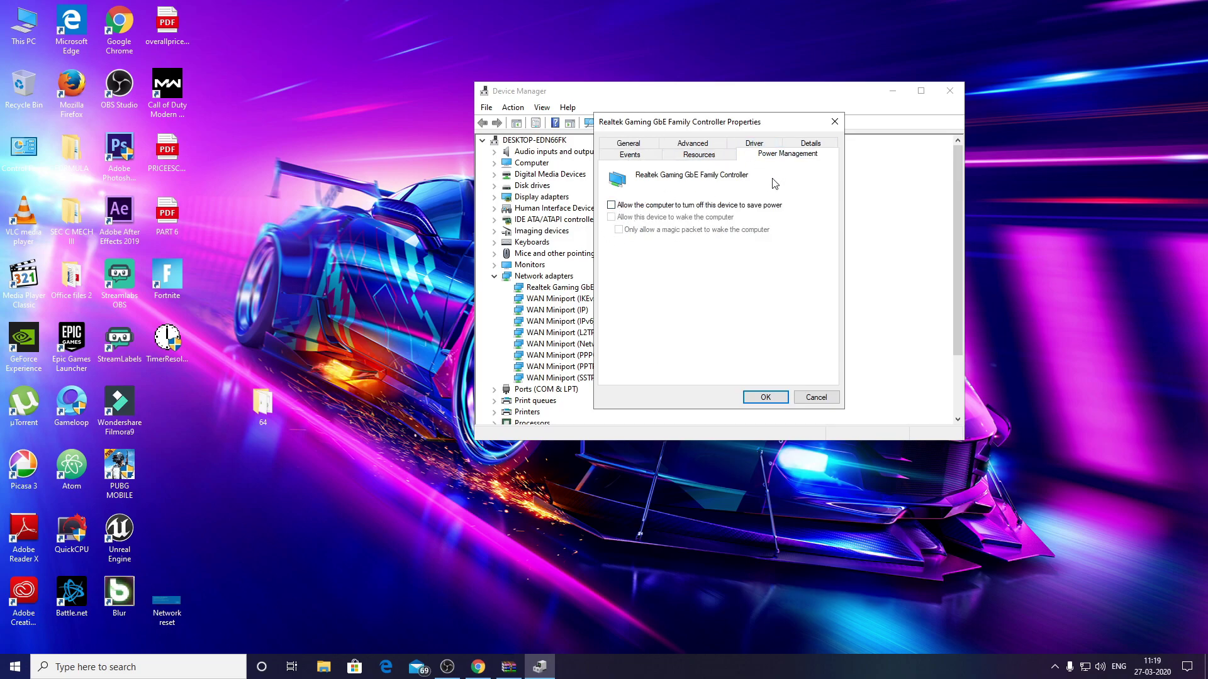
Step: On the Realtek adapter's Advanced tab, keep Energy-Efficient Ethernet and Green Ethernet set to Disabled
{"action": "left_click", "coordinate": [711, 145]}
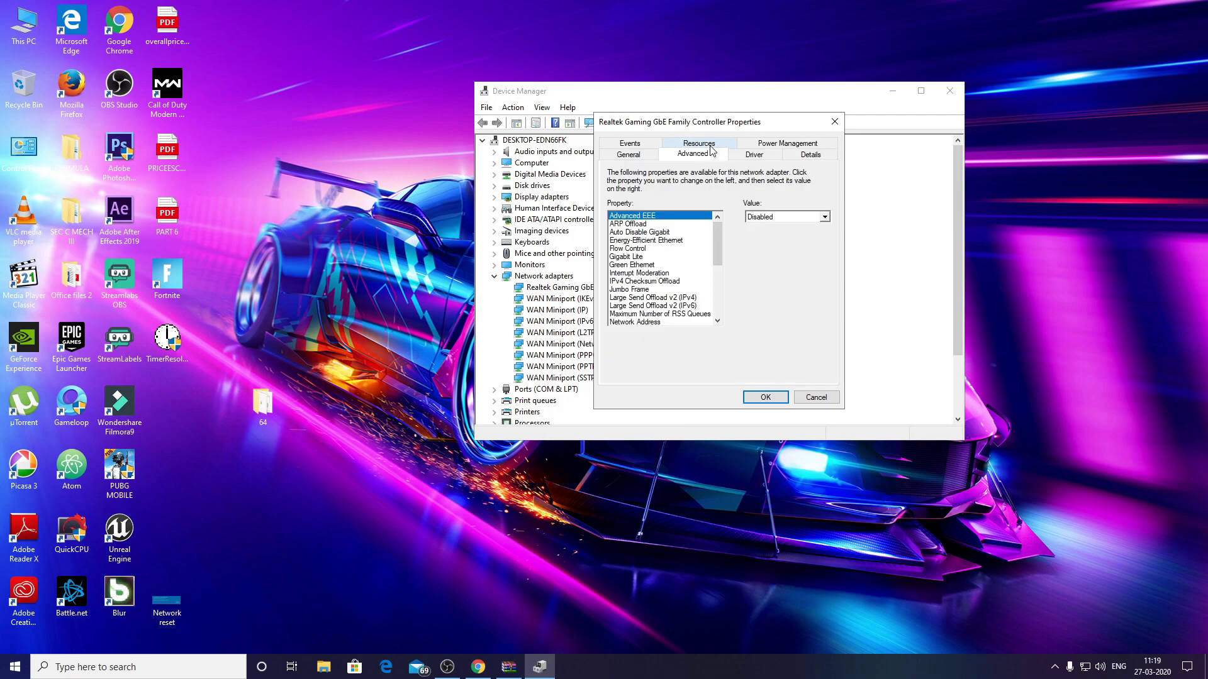
{"action": "left_click", "coordinate": [627, 240]}
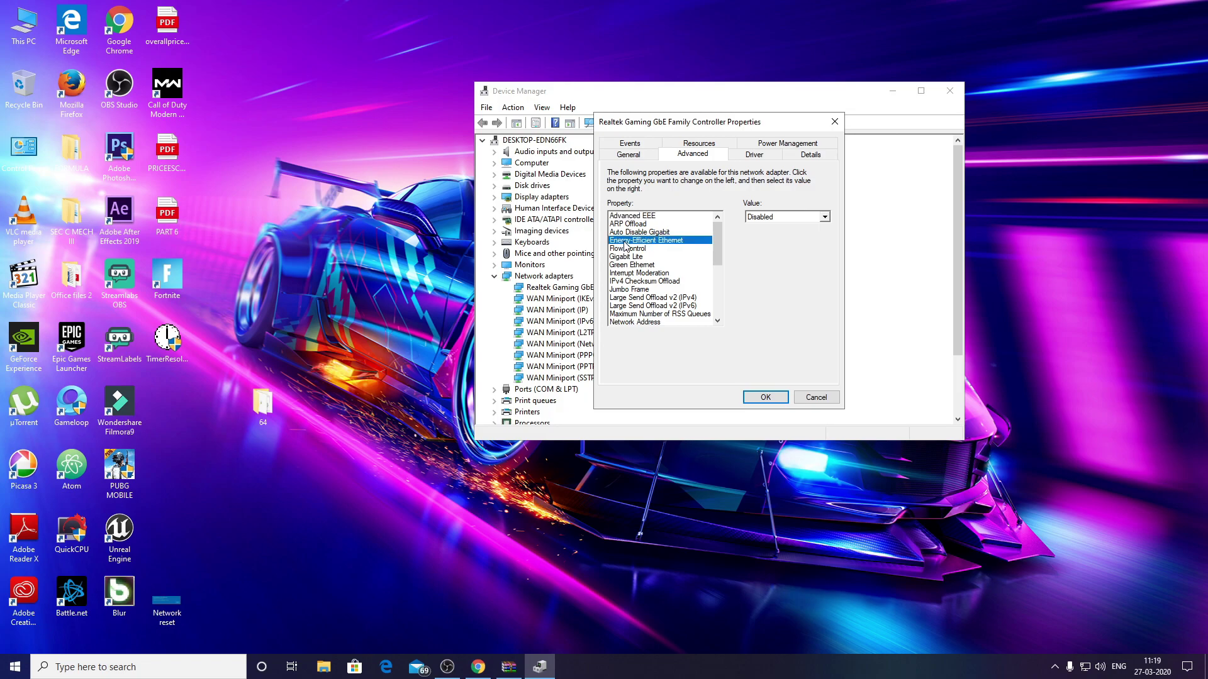
{"action": "left_click", "coordinate": [767, 217]}
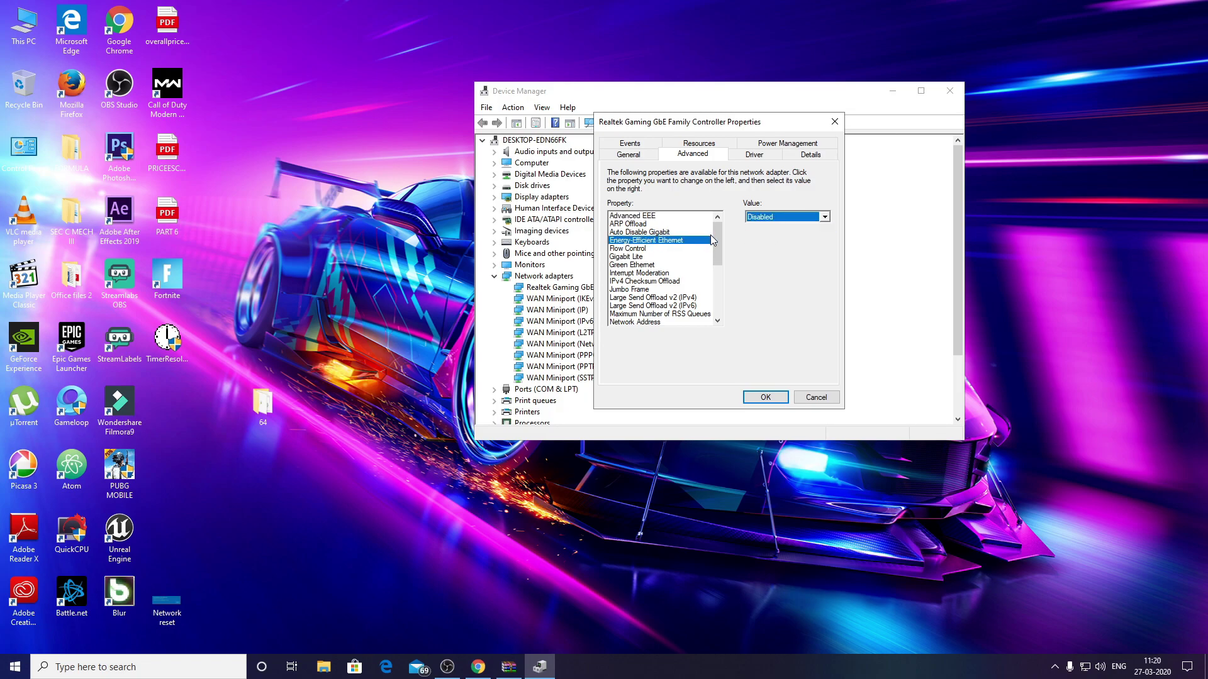
{"action": "scroll", "coordinate": [713, 240], "scroll_direction": "down", "scroll_amount": 1}
{"action": "left_click", "coordinate": [634, 257]}
{"action": "left_click", "coordinate": [814, 218]}
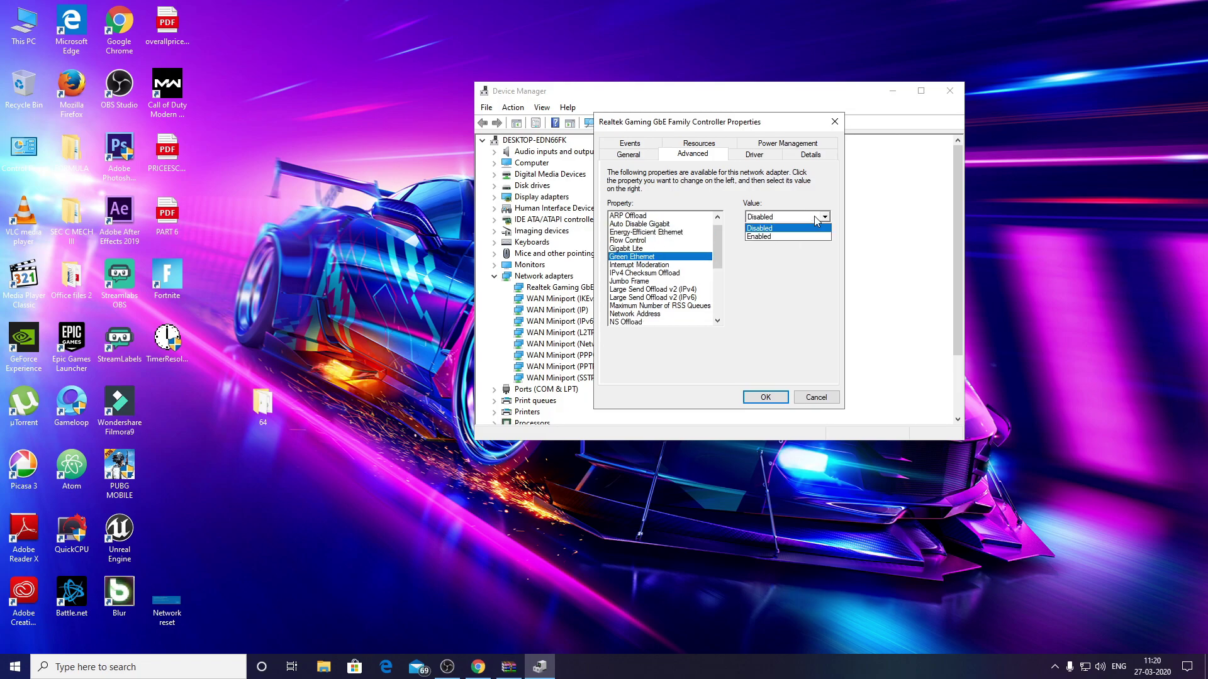
{"action": "left_click", "coordinate": [758, 228]}
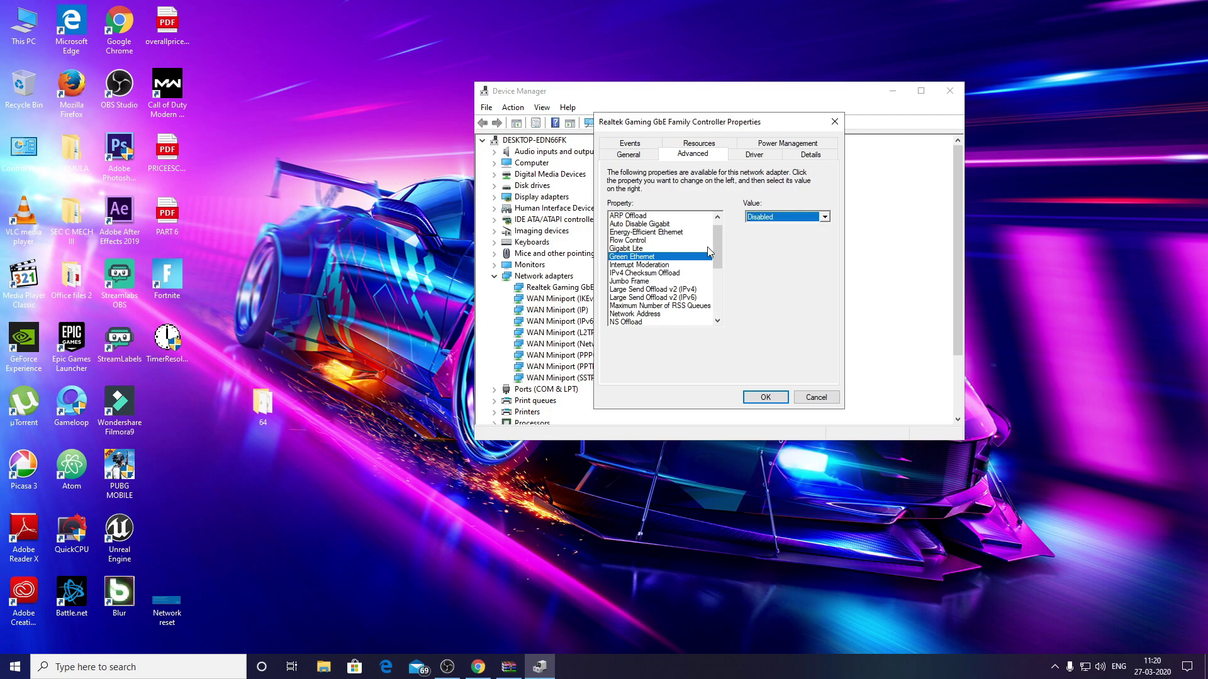
{"action": "left_click_drag", "start_coordinate": [715, 247], "coordinate": [714, 270]}
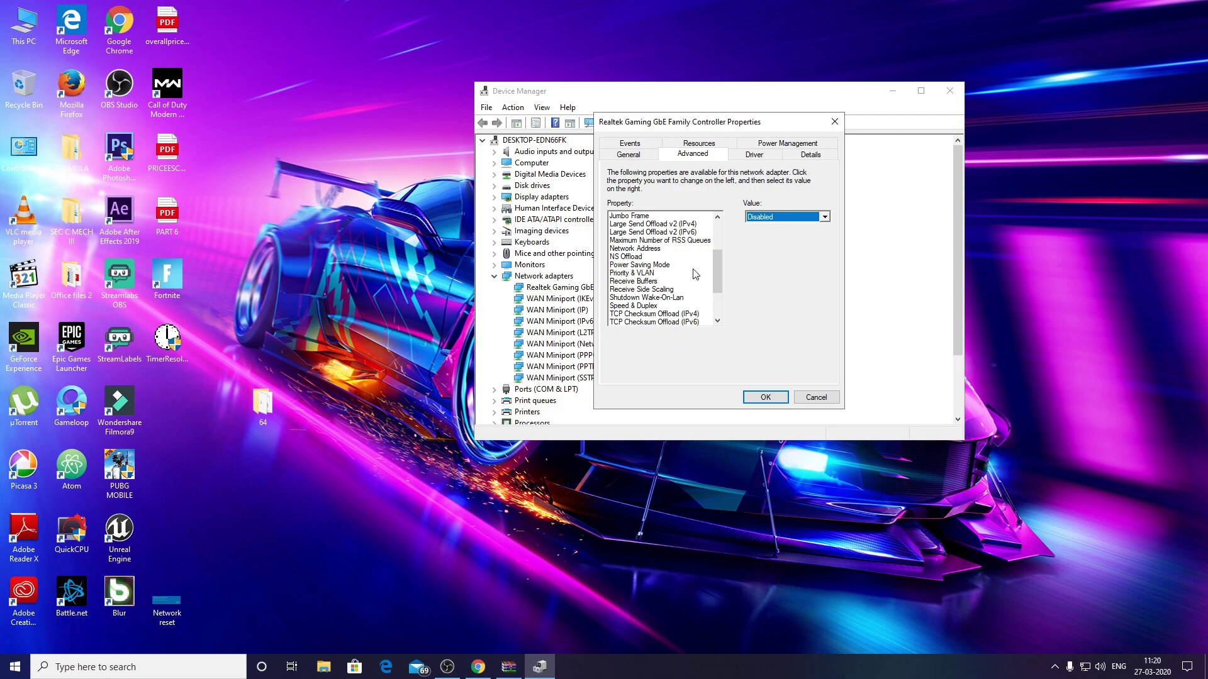
Step: Keep Power Saving Mode Disabled, confirm the adapter properties, and close Device Manager
{"action": "left_click", "coordinate": [621, 264]}
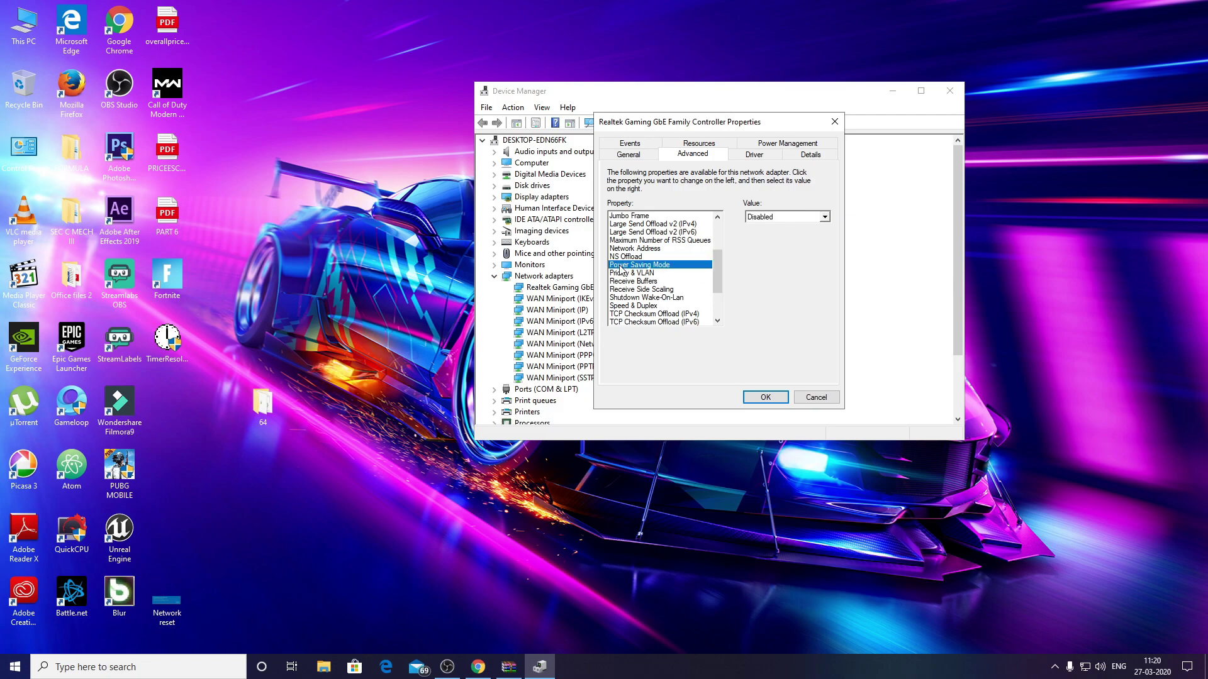
{"action": "left_click", "coordinate": [810, 217]}
{"action": "left_click", "coordinate": [714, 248]}
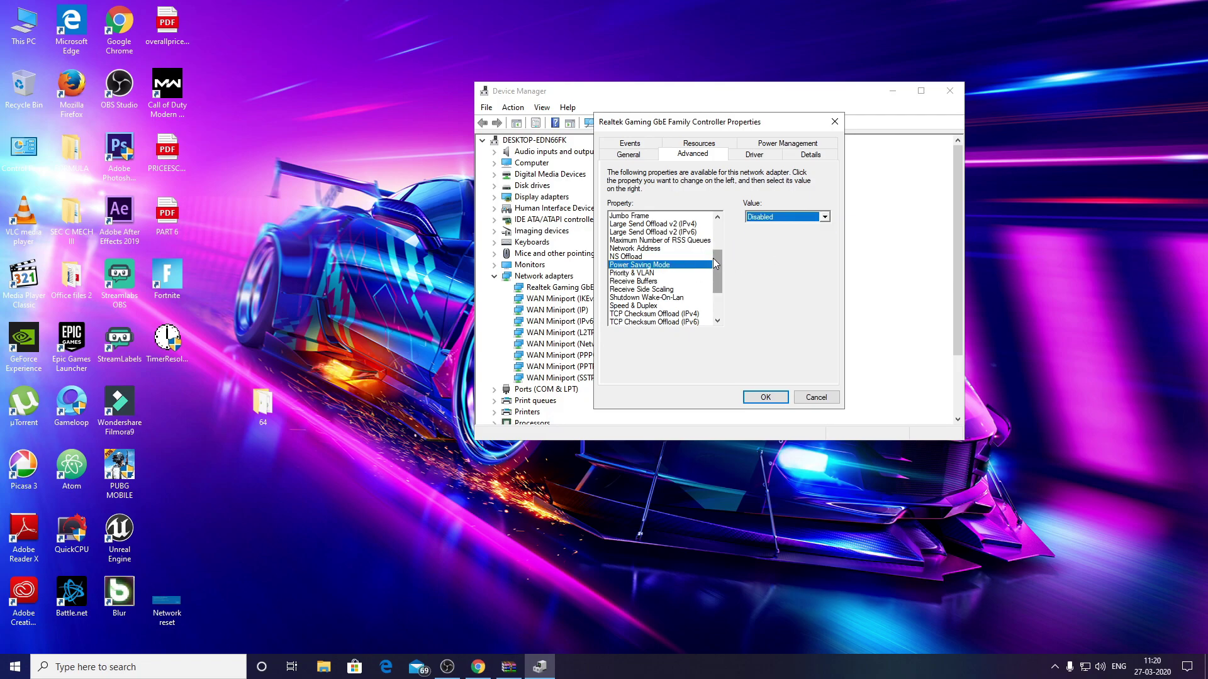
{"action": "left_click_drag", "start_coordinate": [712, 258], "coordinate": [717, 279]}
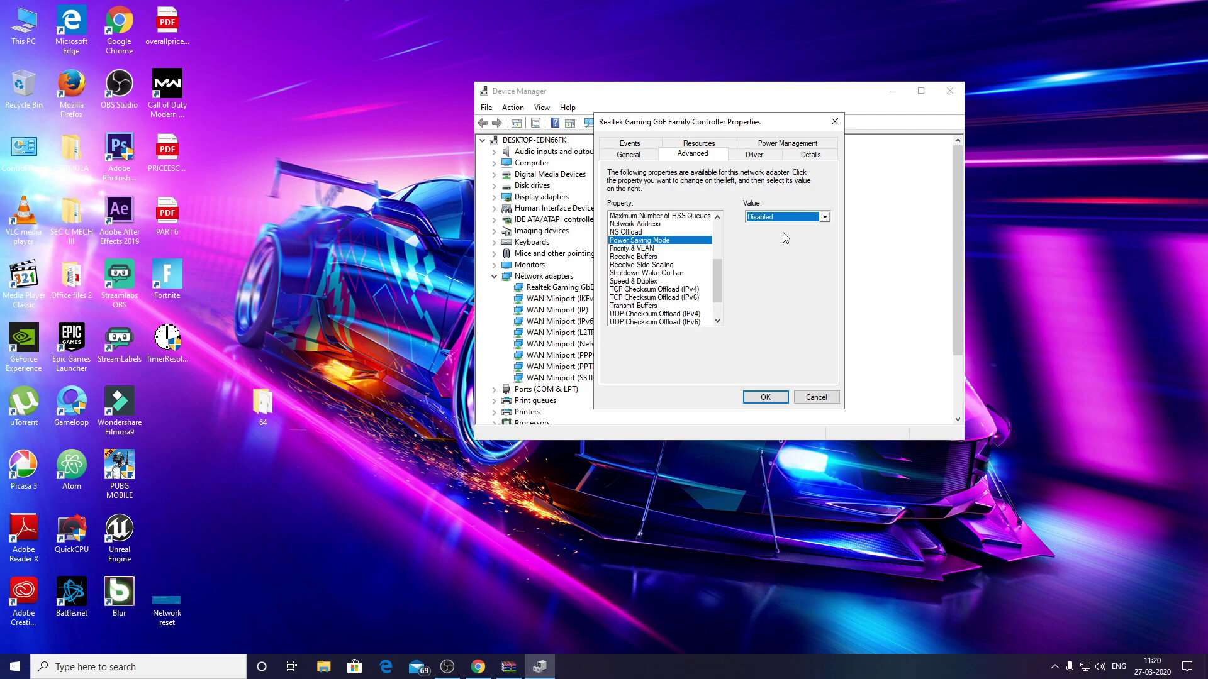
{"action": "left_click_drag", "start_coordinate": [716, 270], "coordinate": [716, 279]}
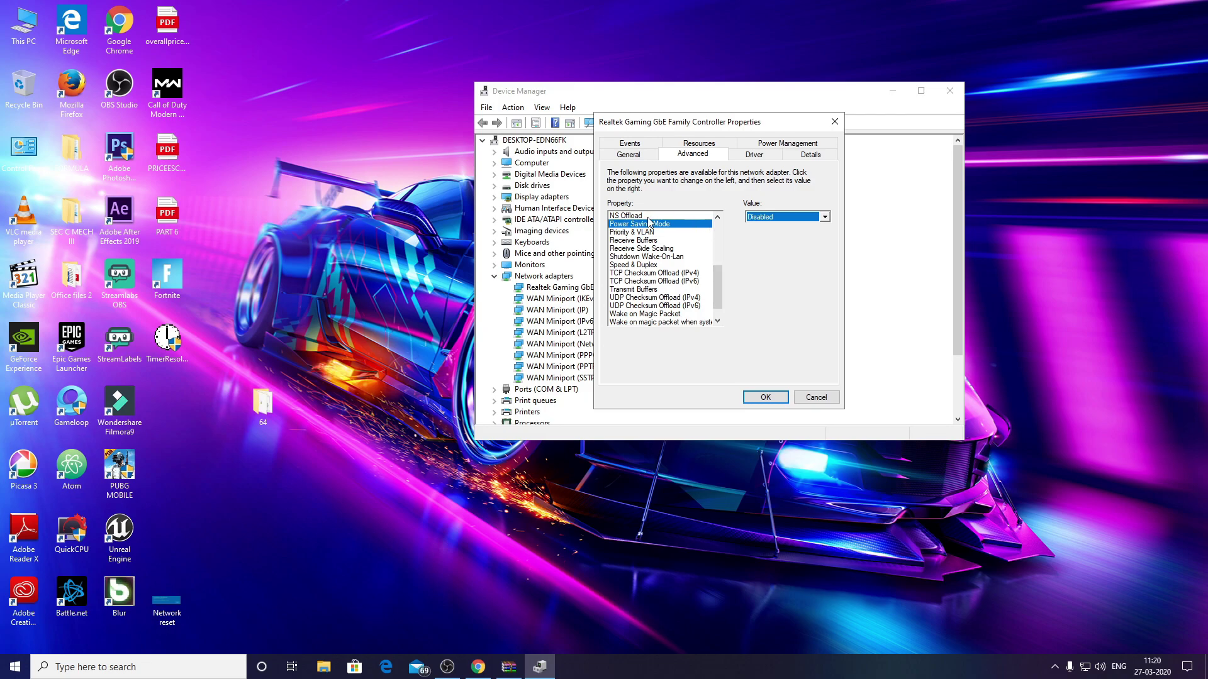
{"action": "left_click", "coordinate": [765, 396]}
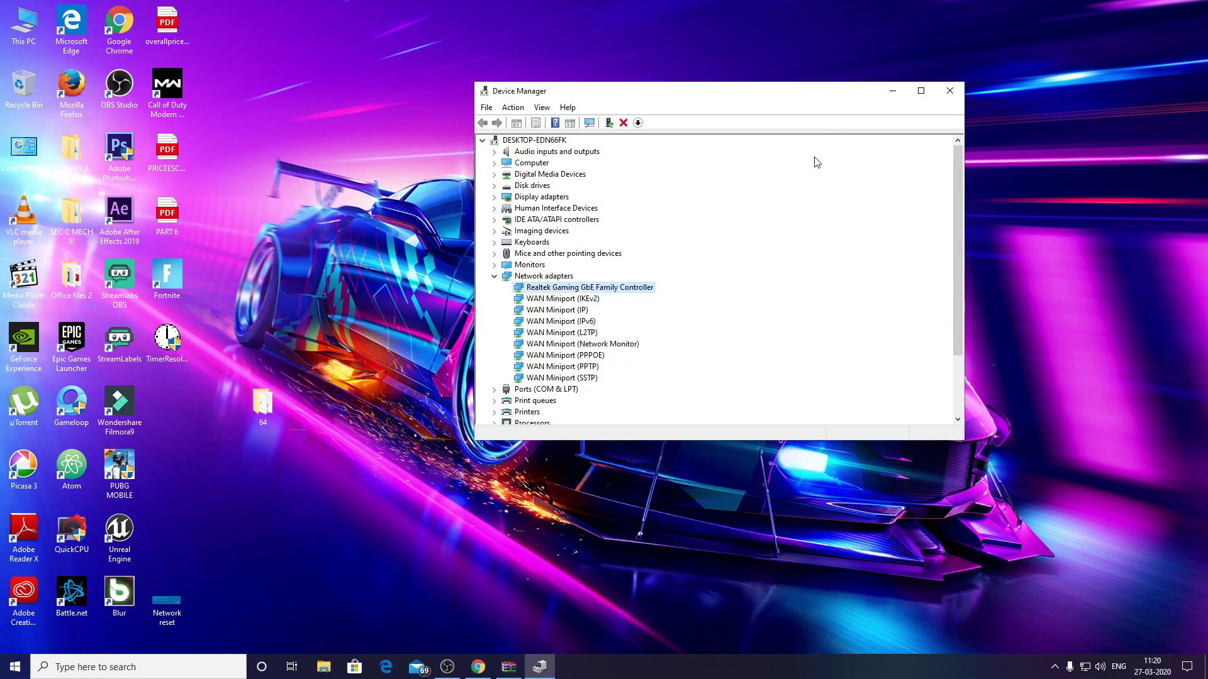
{"action": "left_click", "coordinate": [949, 92]}
{"action": "right_click", "coordinate": [617, 104]}
{"action": "left_click", "coordinate": [661, 142]}
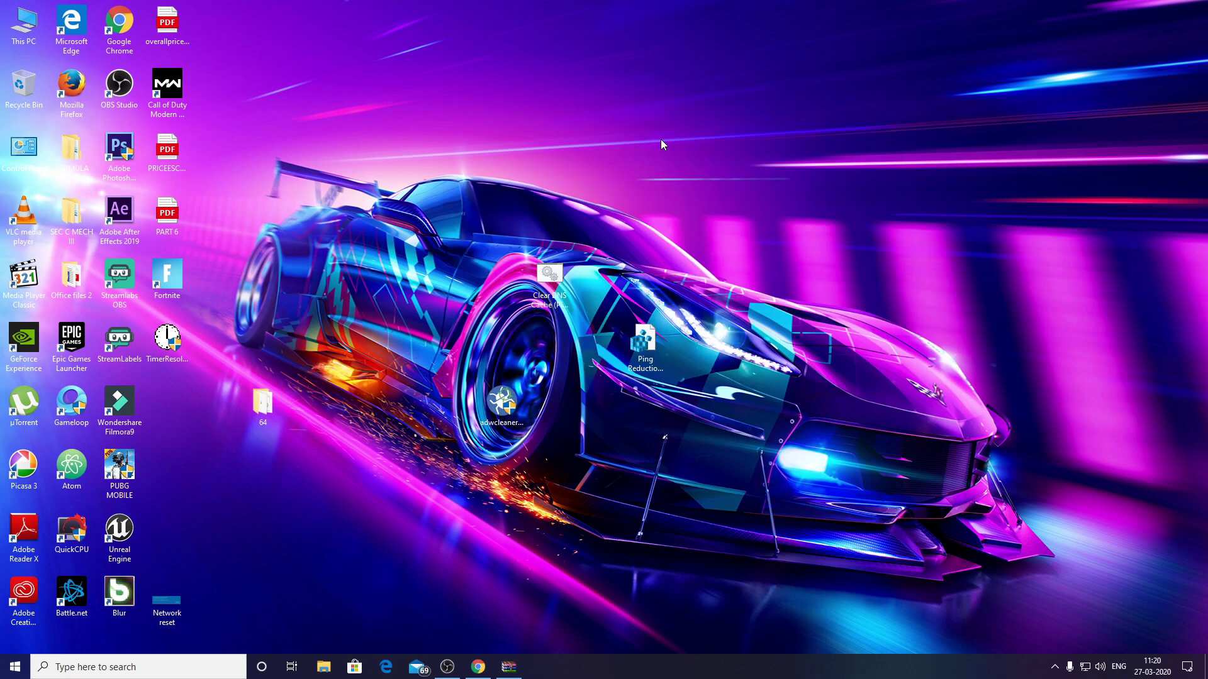